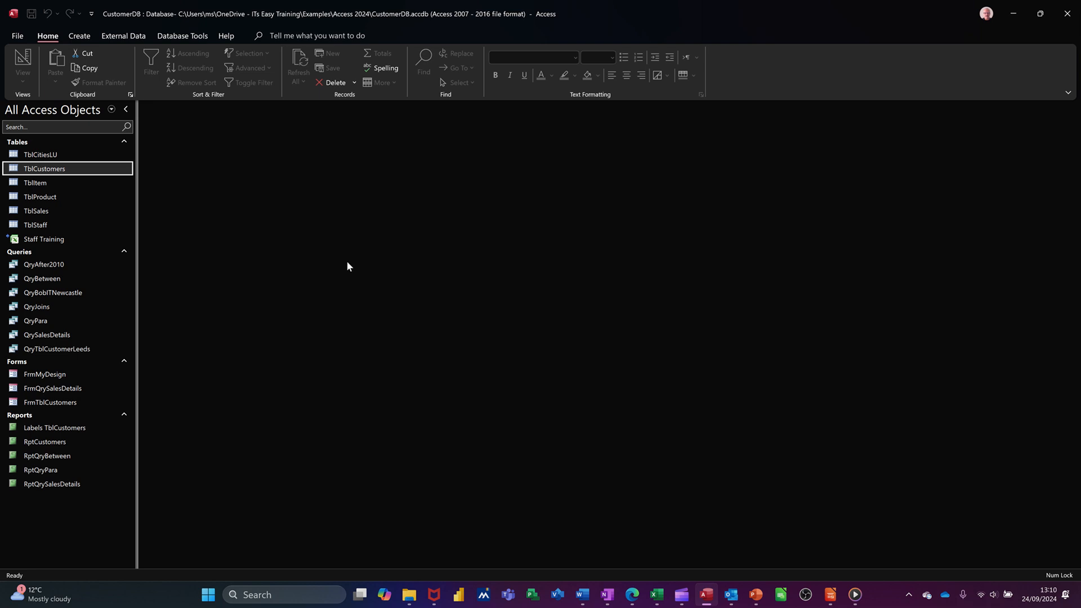
Look over the records in the TblStaff table, close it, and start a new query design based on TblStaff.
double_click(48, 227)
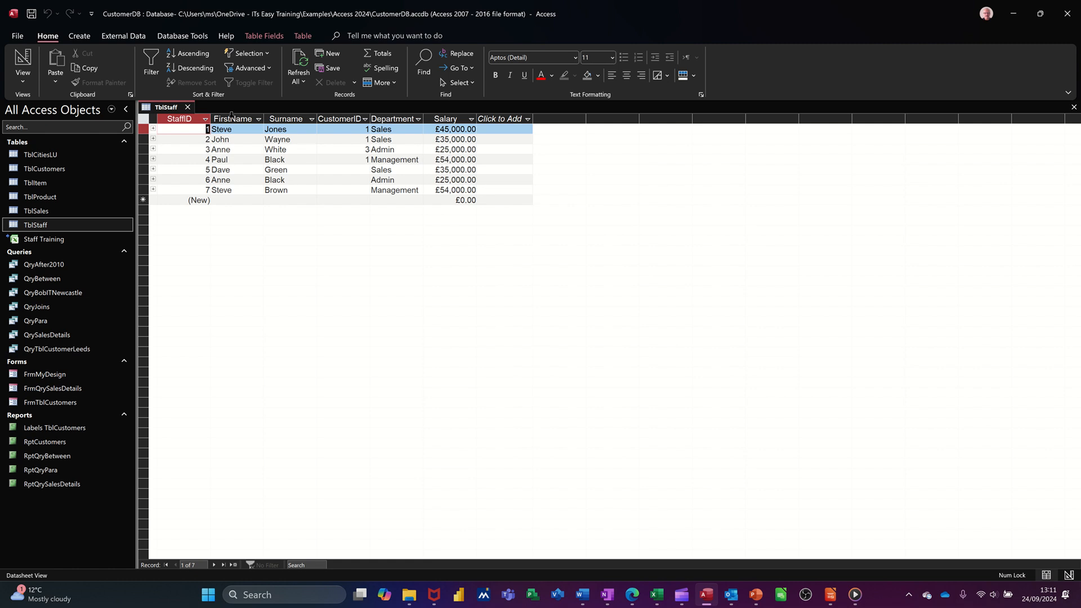
left_click(188, 108)
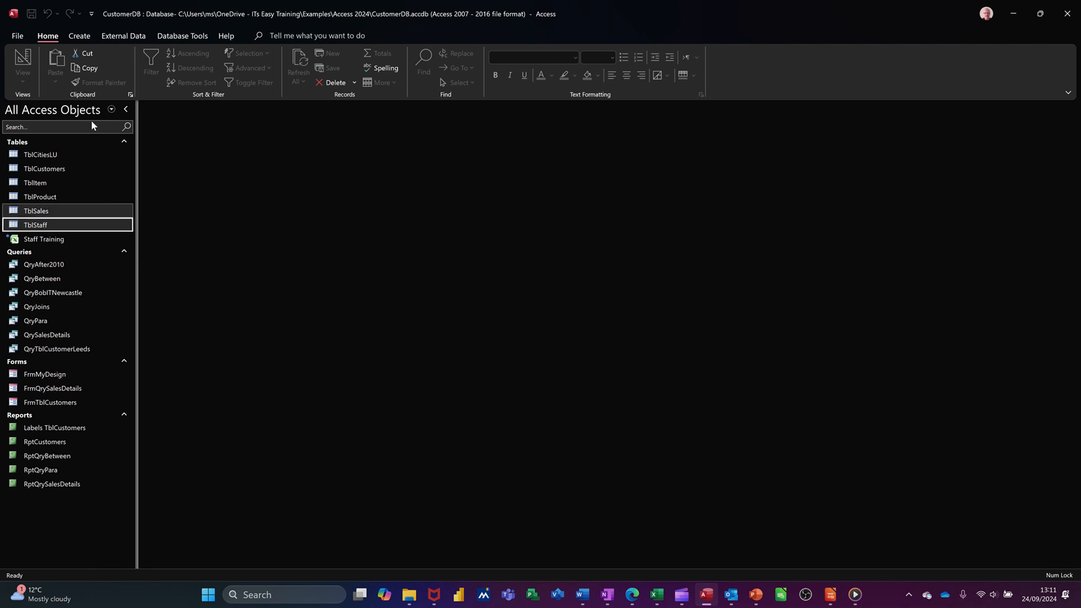
left_click(77, 37)
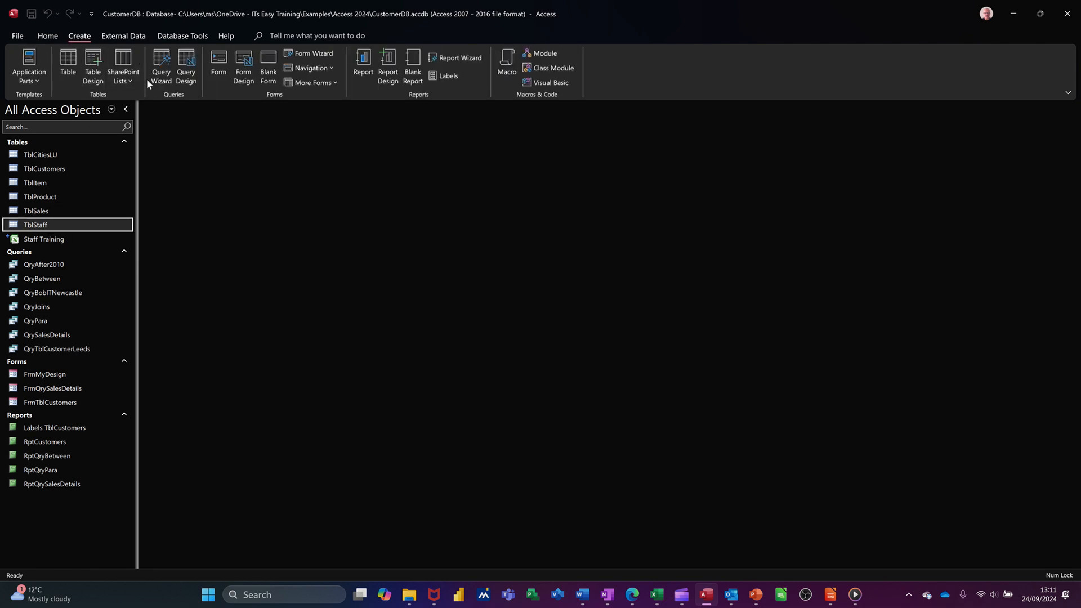
left_click(186, 66)
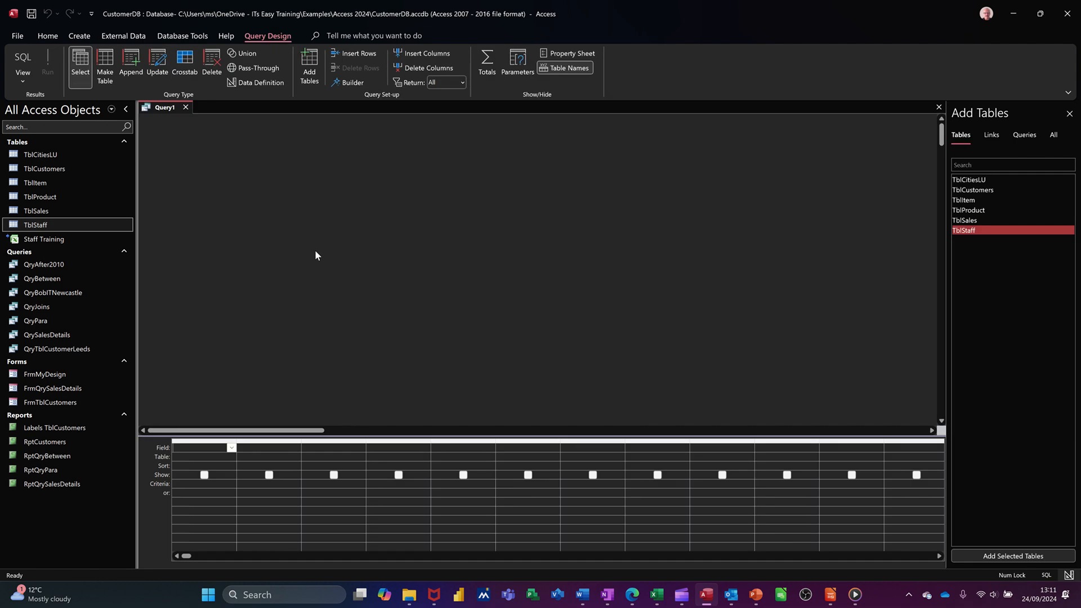
left_click_drag(60, 225, 284, 201)
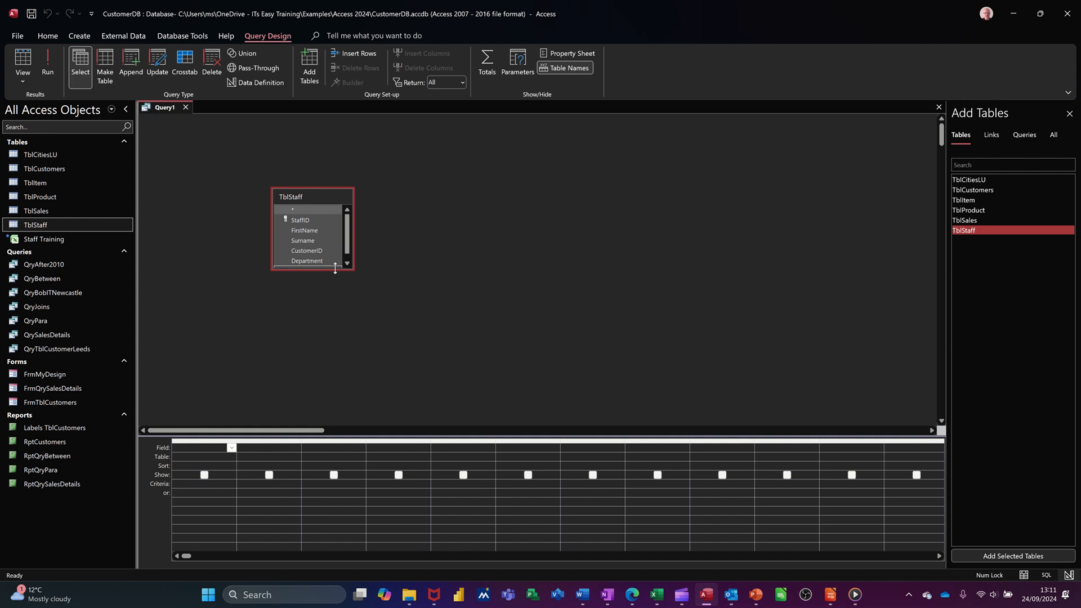
Enlarge the TblStaff field list to show every field and add all its fields to the query grid.
left_click_drag(335, 270, 335, 338)
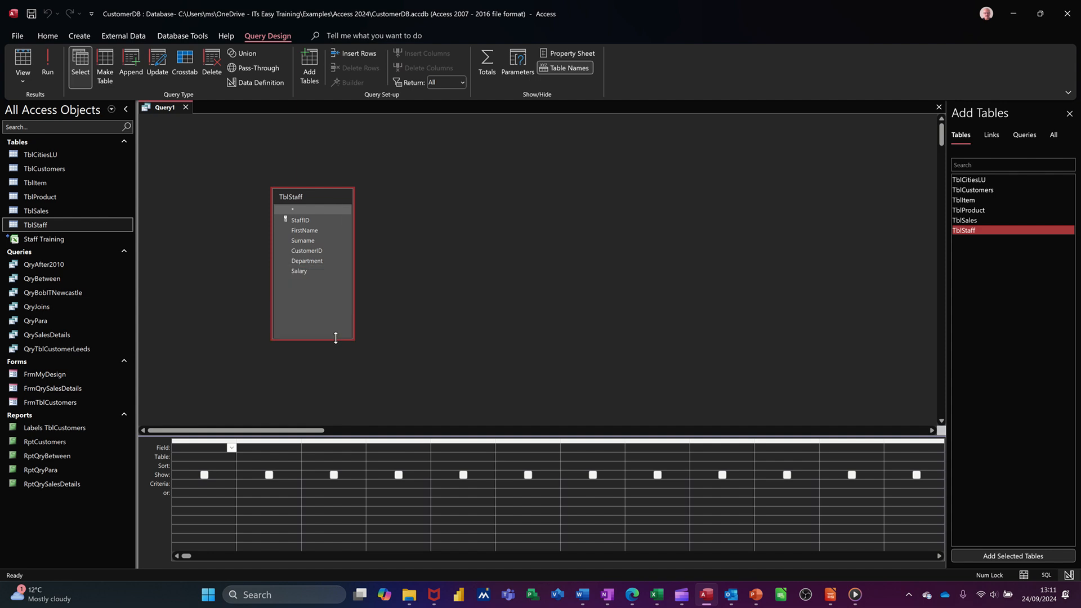
left_click(314, 207)
double_click(313, 198)
left_click_drag(302, 231, 210, 457)
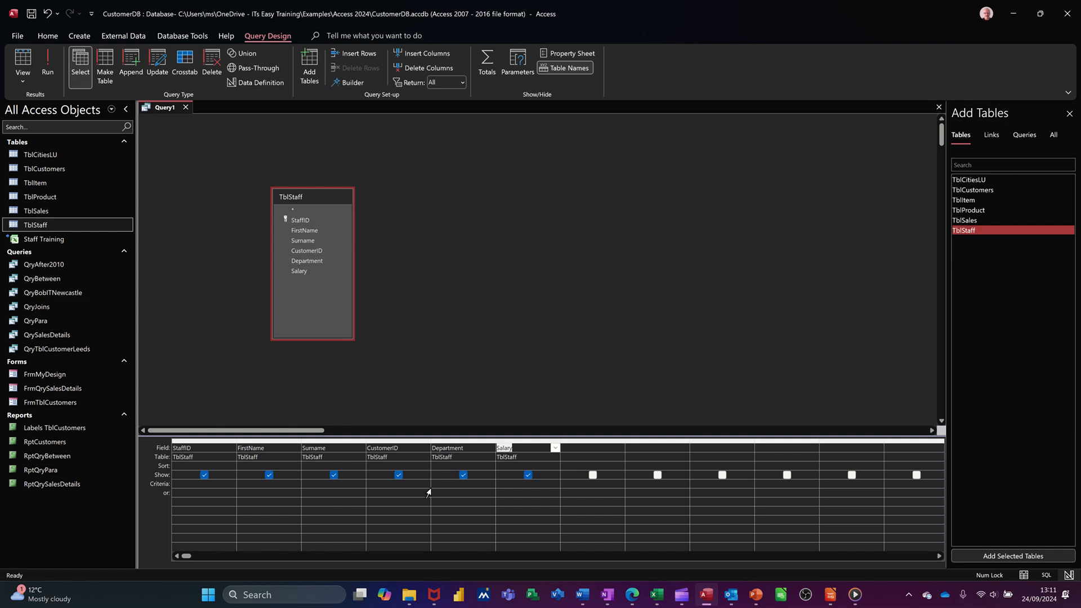
Add a calculated field after Salary in the Zoom box with the expression MonthlyWage:[salary]/12.
left_click(575, 457)
left_click(580, 447)
key("shift+F2")
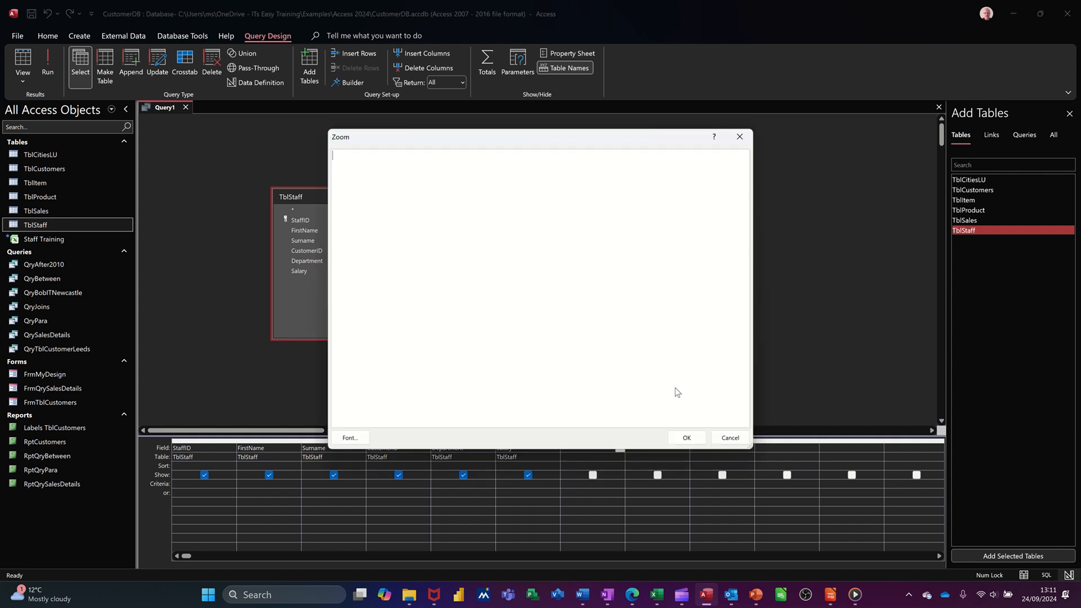
left_click(630, 308)
left_click_drag(485, 145, 628, 183)
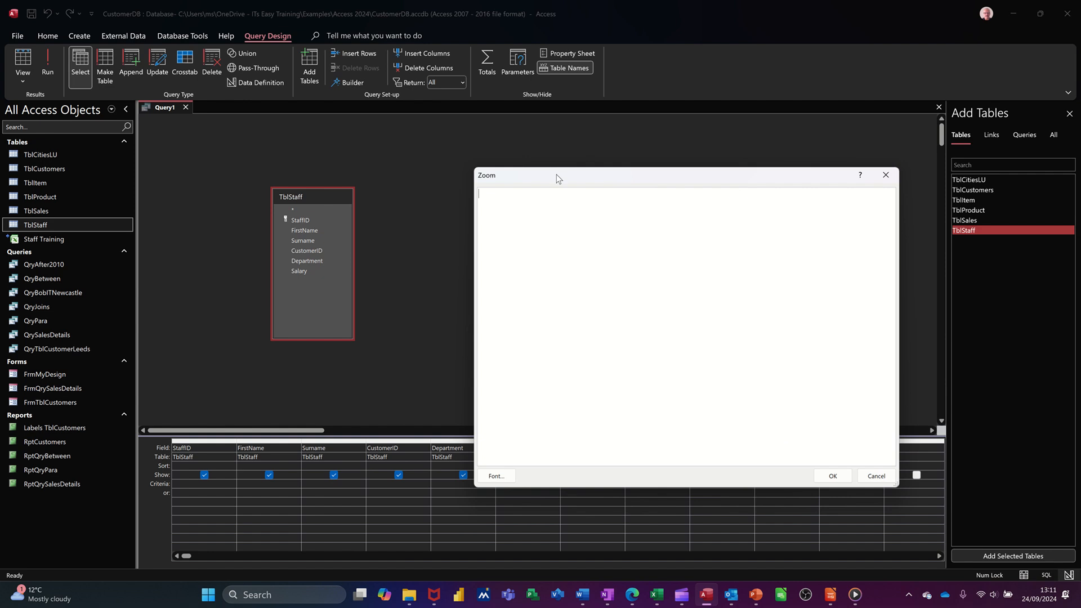
left_click_drag(558, 176, 498, 152)
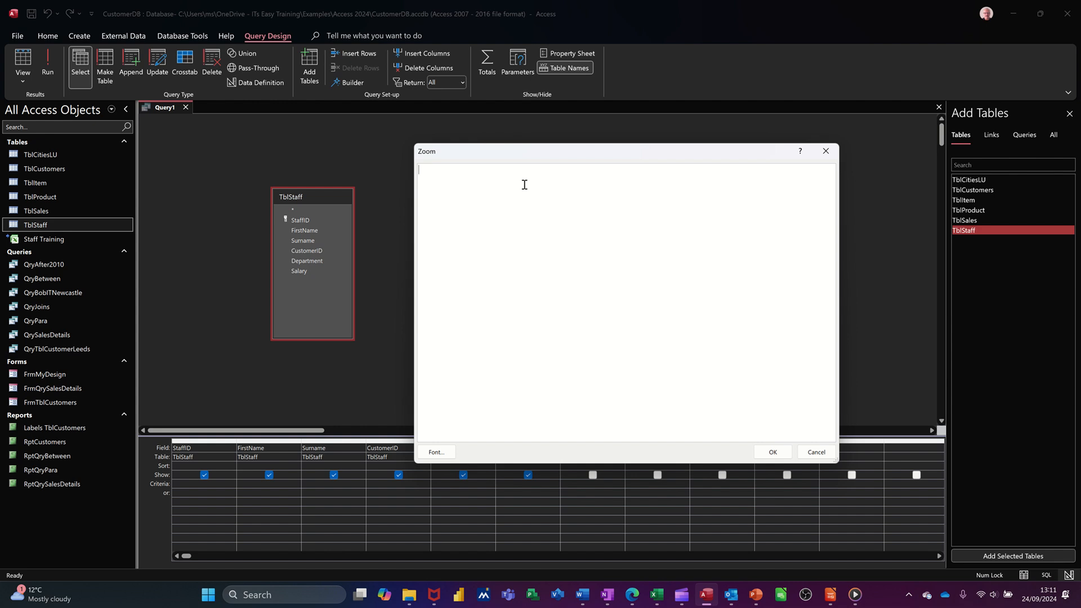
type("MonthlyWage:")
type("[")
type("salary]/12")
left_click(766, 452)
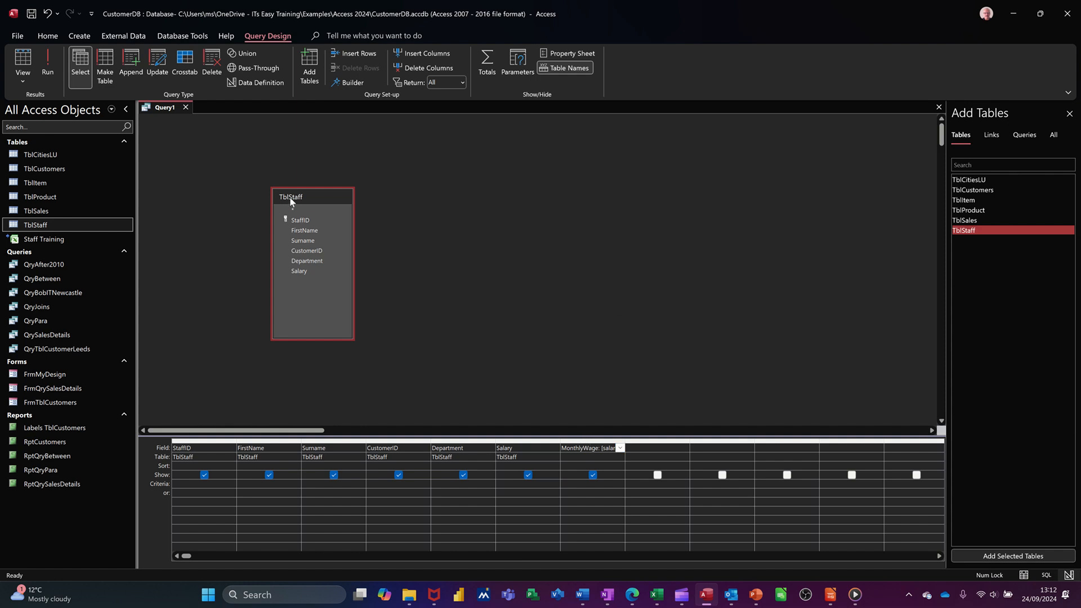
Run the query and widen the MonthlyWage column to fit its contents.
left_click(48, 66)
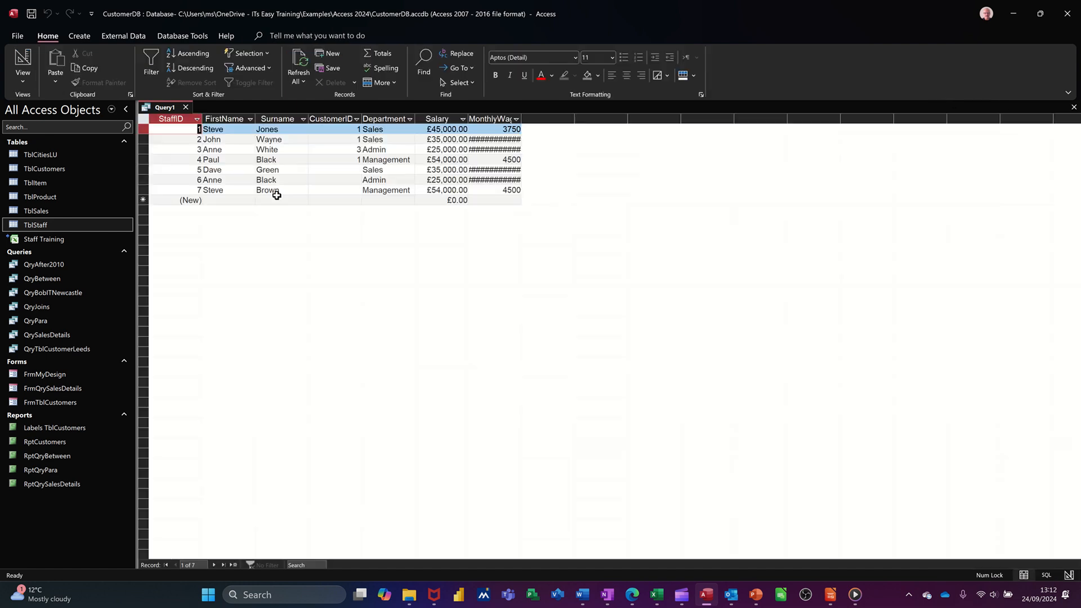
double_click(522, 118)
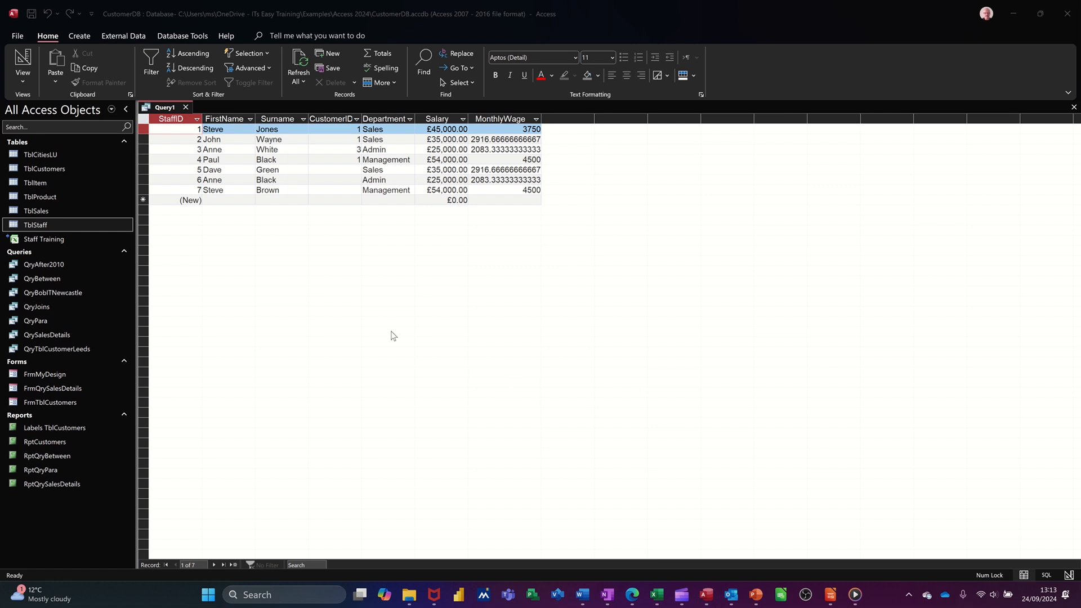
Set the MonthlyWage field's format to Currency in the query design, close the side panes, and run the query.
left_click(26, 57)
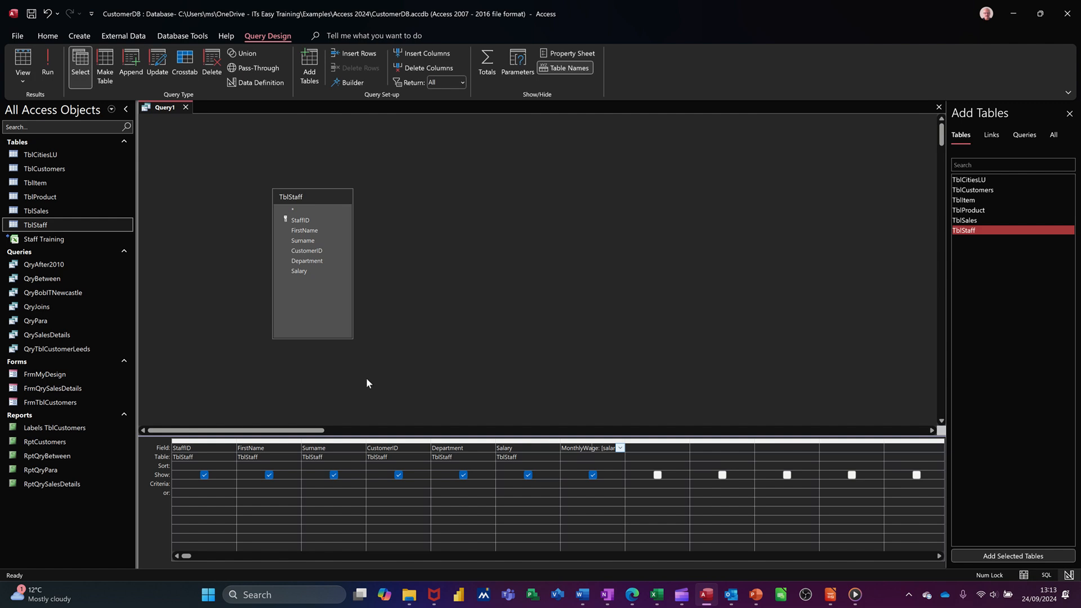
right_click(573, 447)
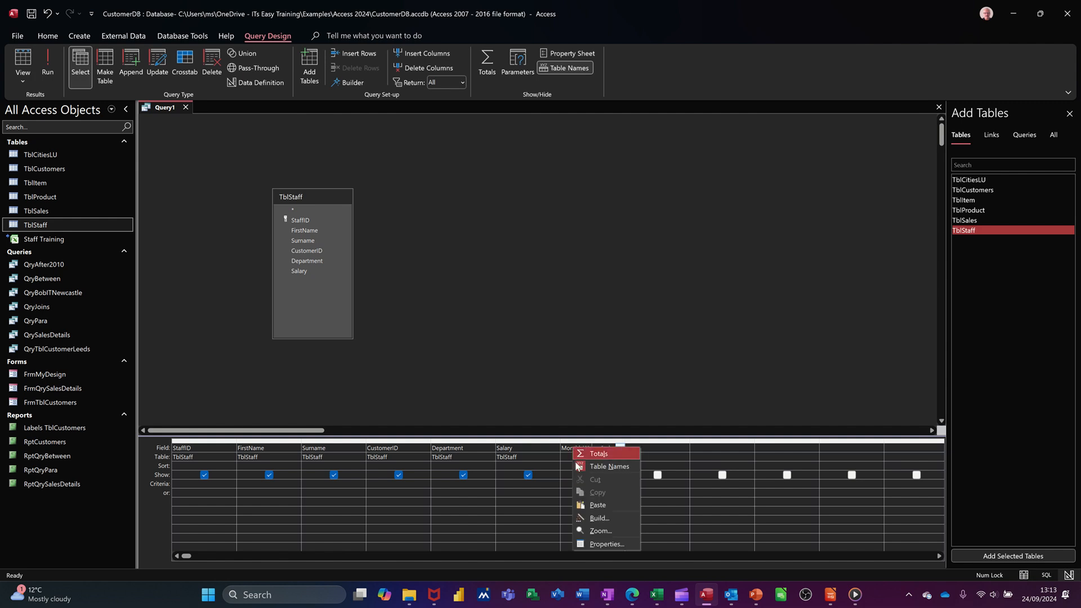
left_click(590, 544)
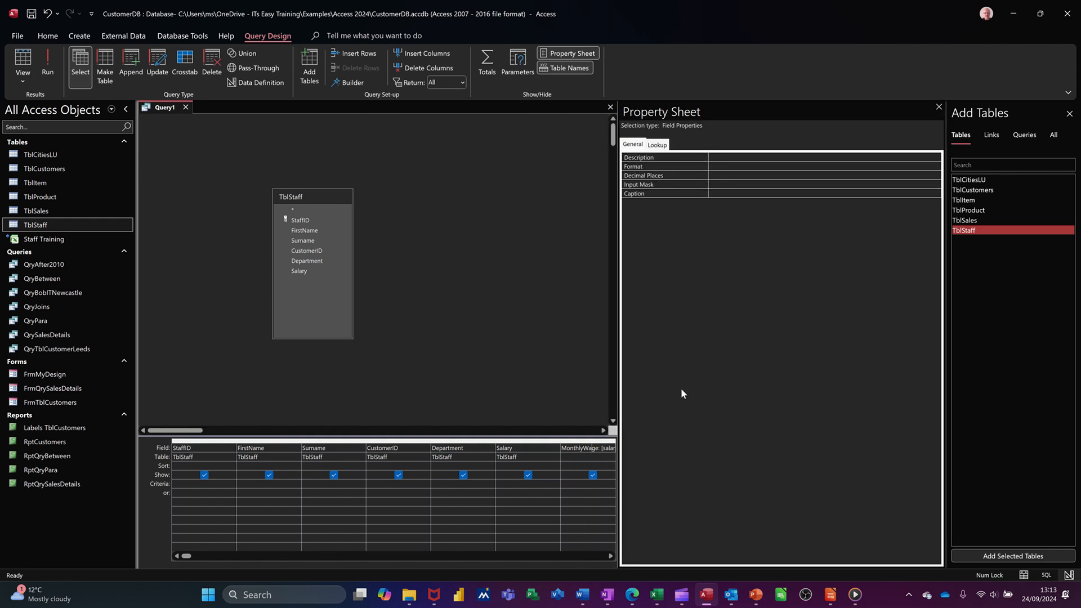
left_click(728, 168)
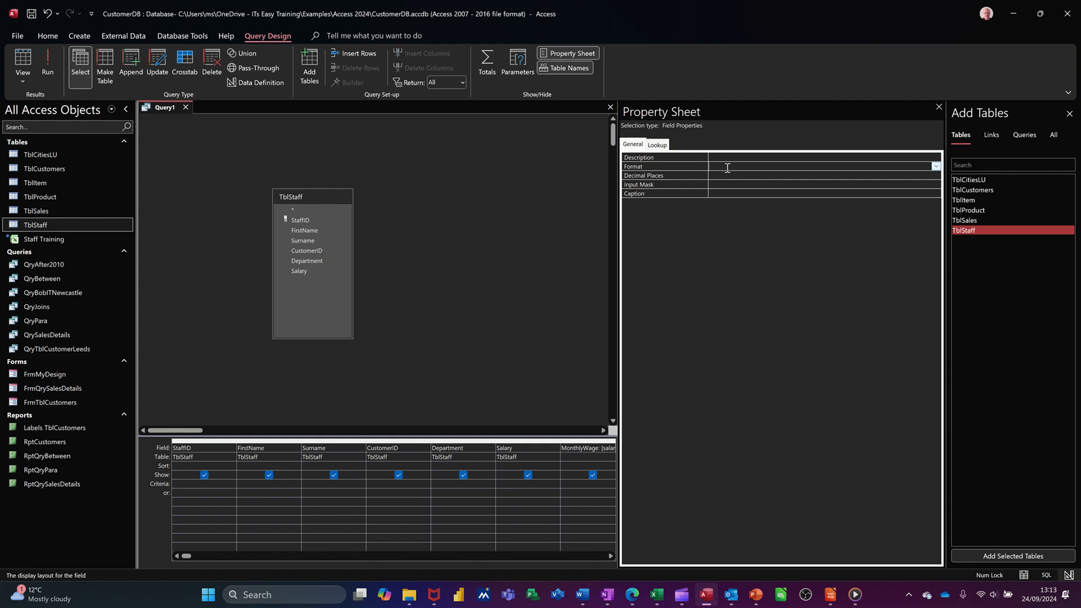
type("currency")
left_click(750, 176)
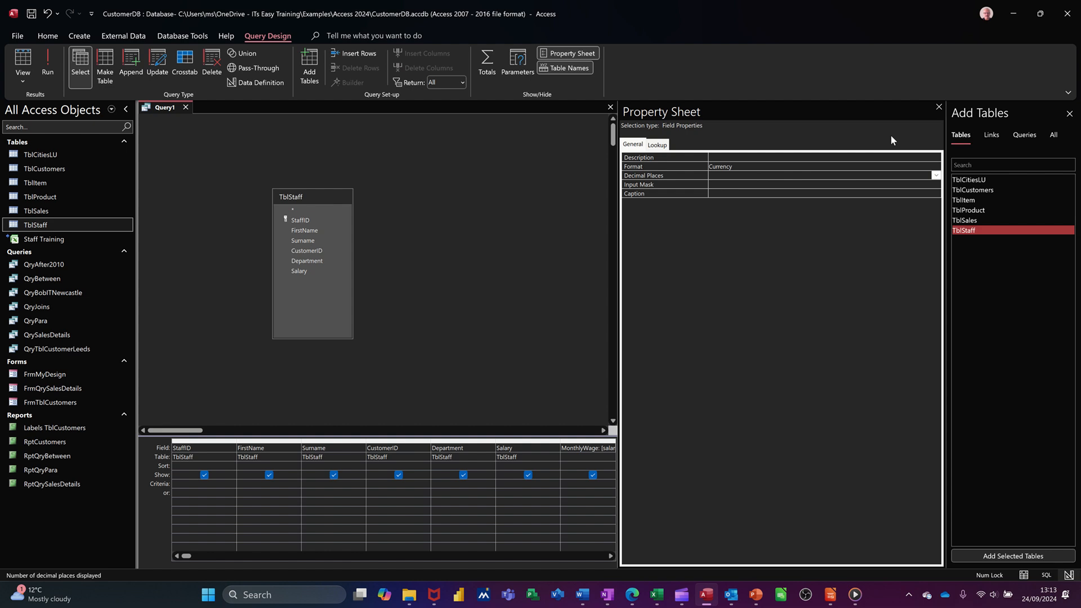
left_click(939, 107)
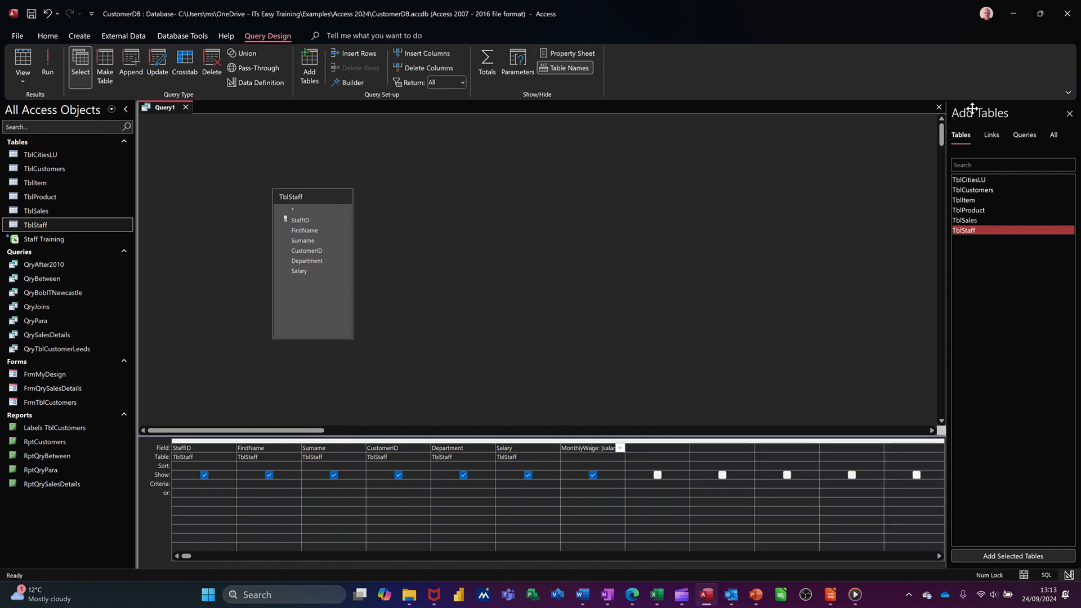
left_click(1071, 115)
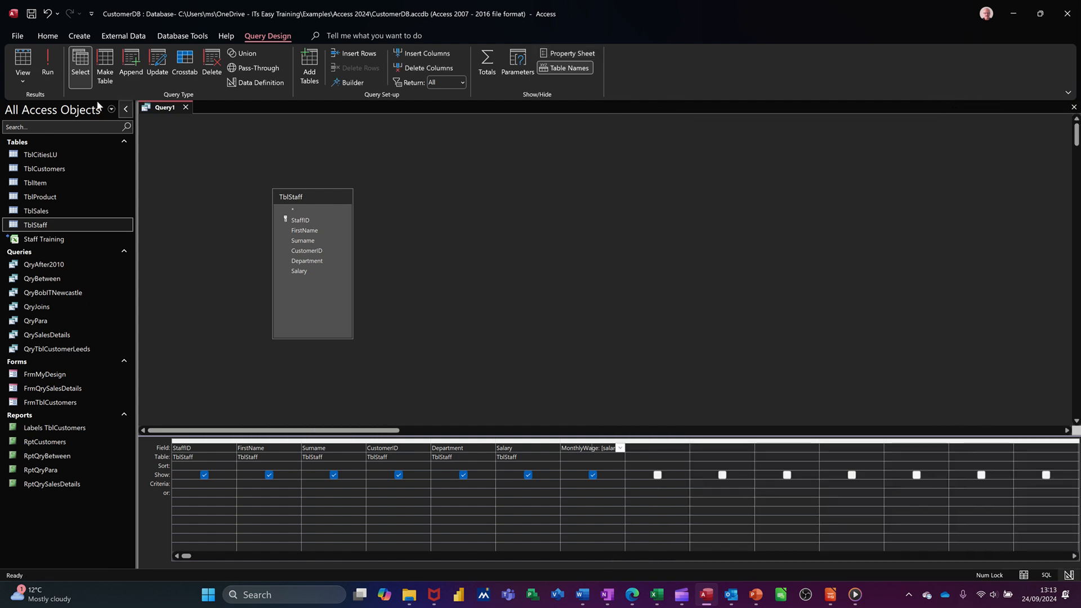
left_click(48, 70)
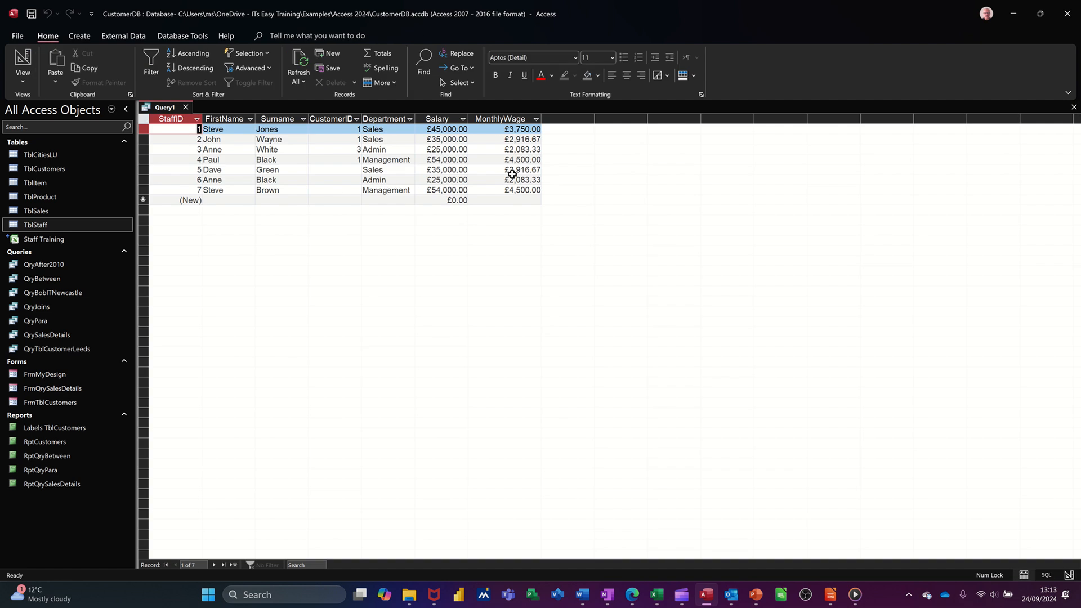
Change the salary of the staff member with StaffID 3 to £35,000.00 in the query results.
left_click(430, 149)
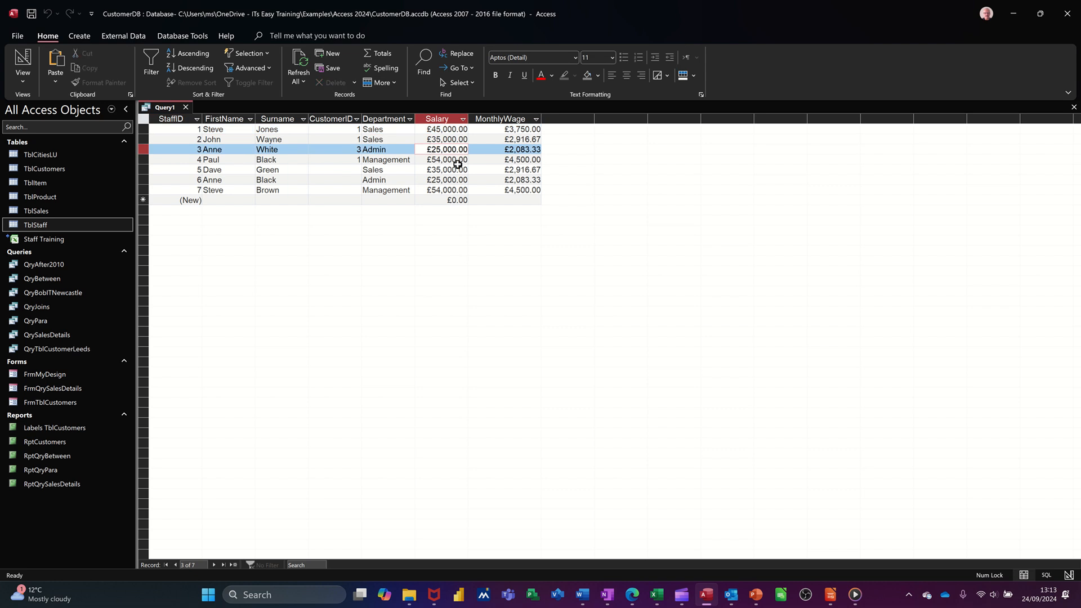
key("Delete")
type("3")
left_click(458, 164)
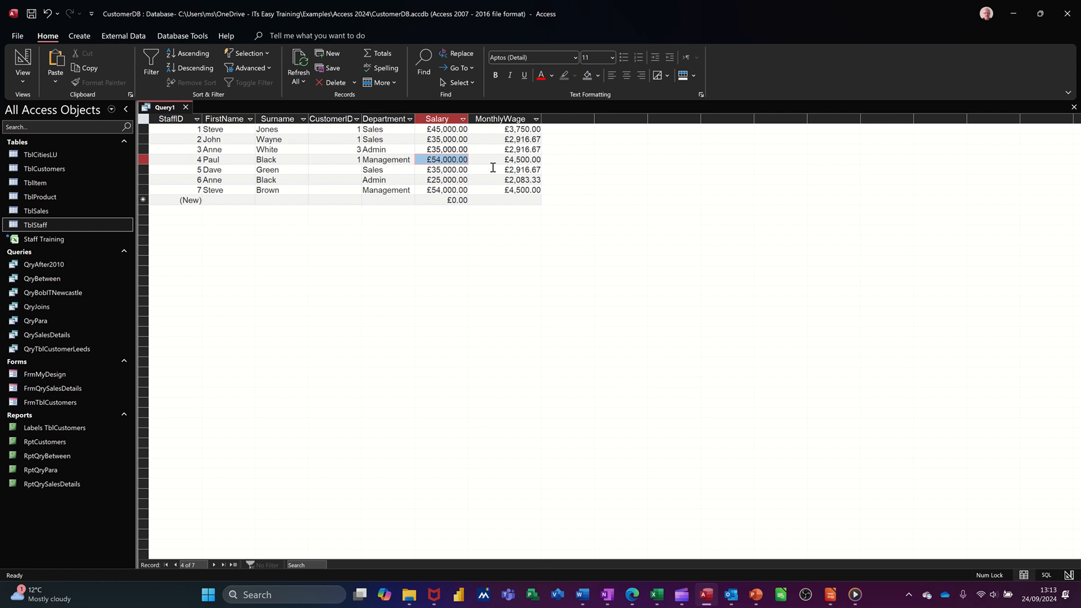
Add a second calculated field after MonthlyWage in the query design with the expression TakeHomePay:[MonthlyWage]*.77.
left_click(23, 60)
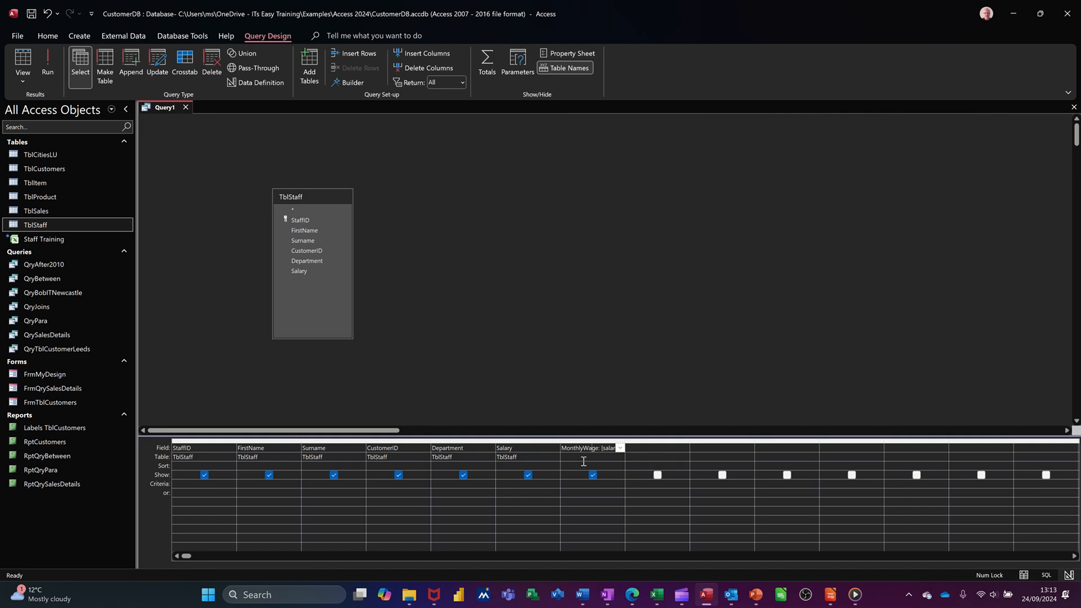
left_click(639, 450)
key("shift+F2")
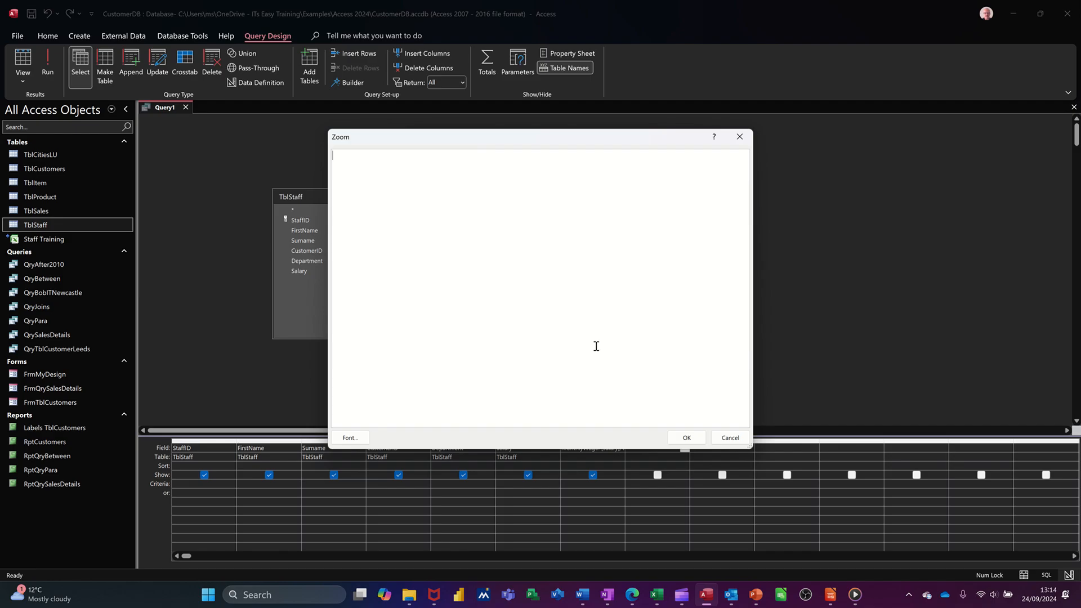
type("TakeHomePay:")
left_click_drag(624, 138, 806, 96)
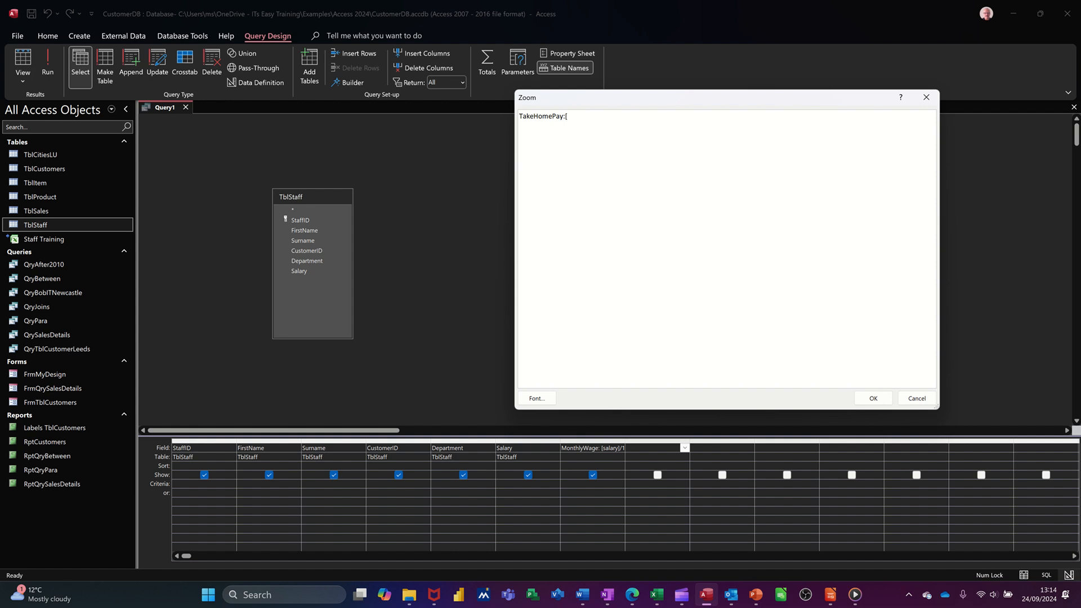
type("MonthlyWag")
type("e]*.77")
left_click(865, 403)
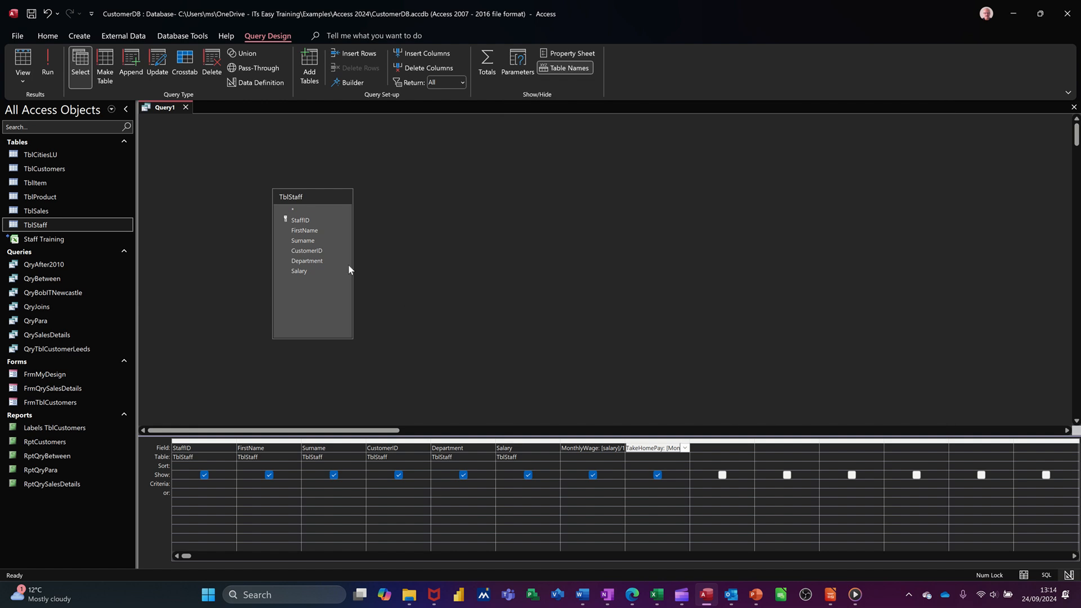
Run the query and widen the TakeHomePay column to fit its contents.
left_click(48, 61)
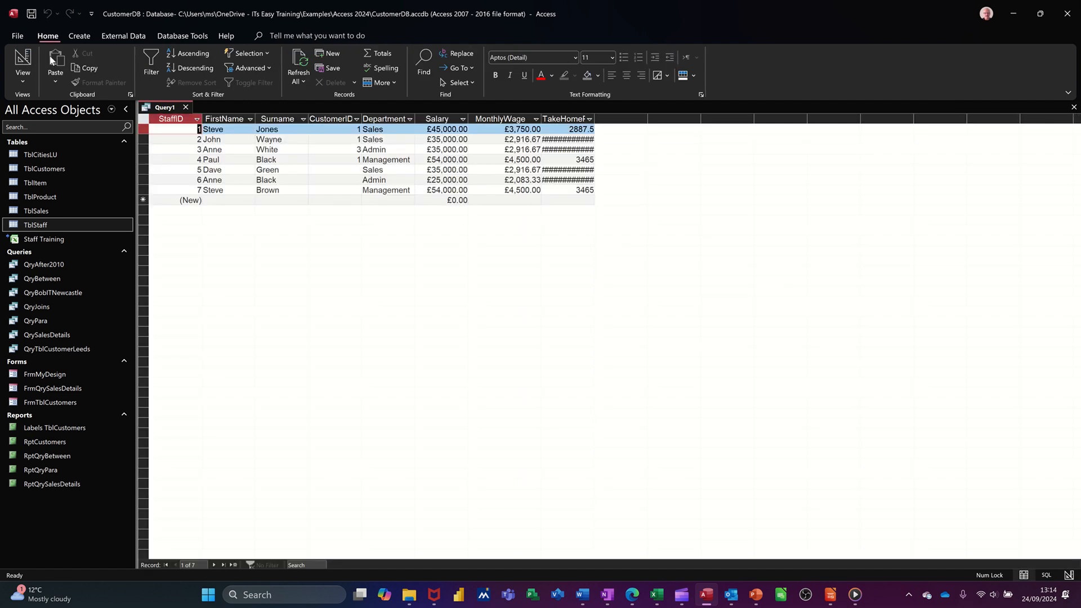
double_click(596, 119)
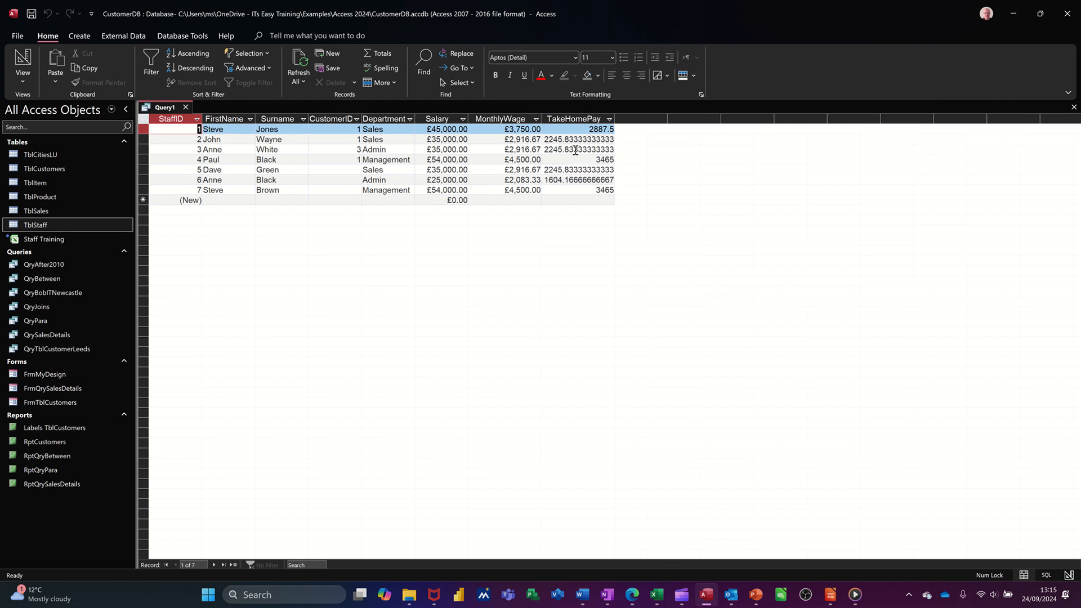
Set the TakeHomePay field's format to Currency in the query design and close its properties.
left_click(22, 64)
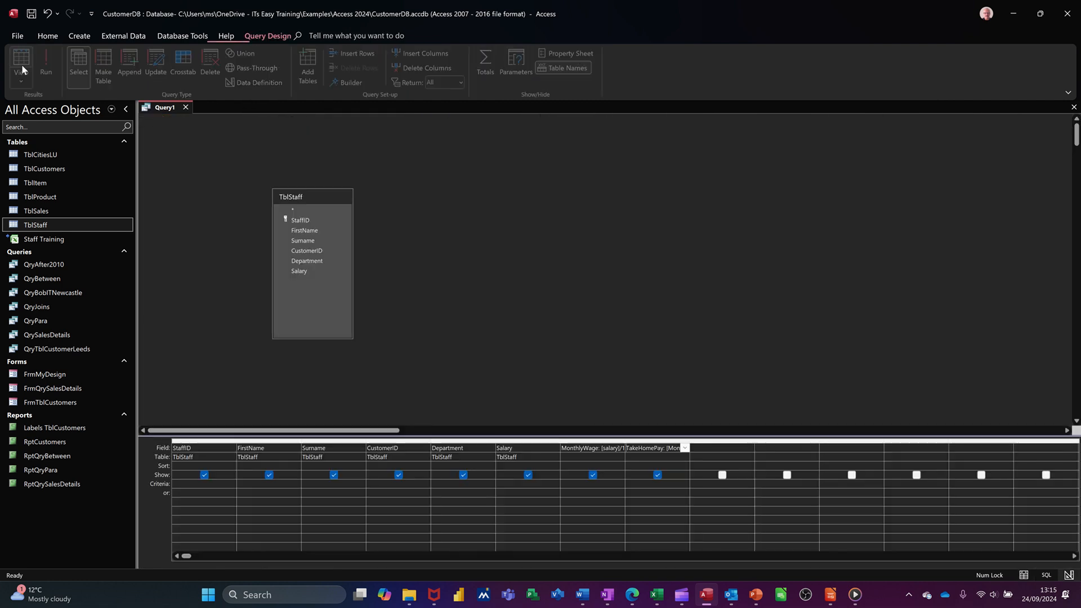
right_click(651, 453)
left_click(673, 548)
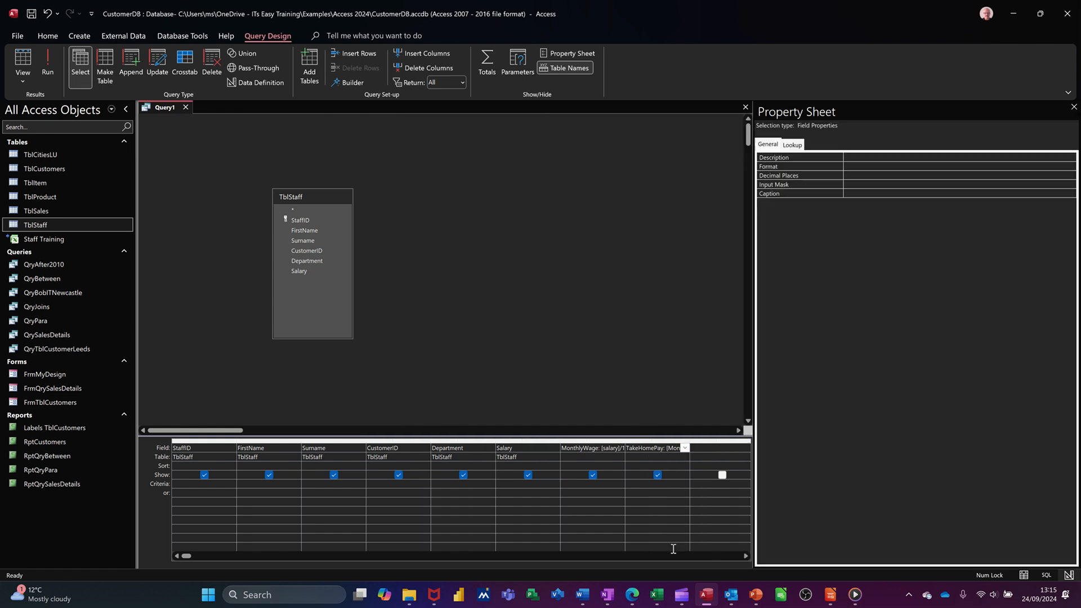
left_click(850, 166)
type("Currency")
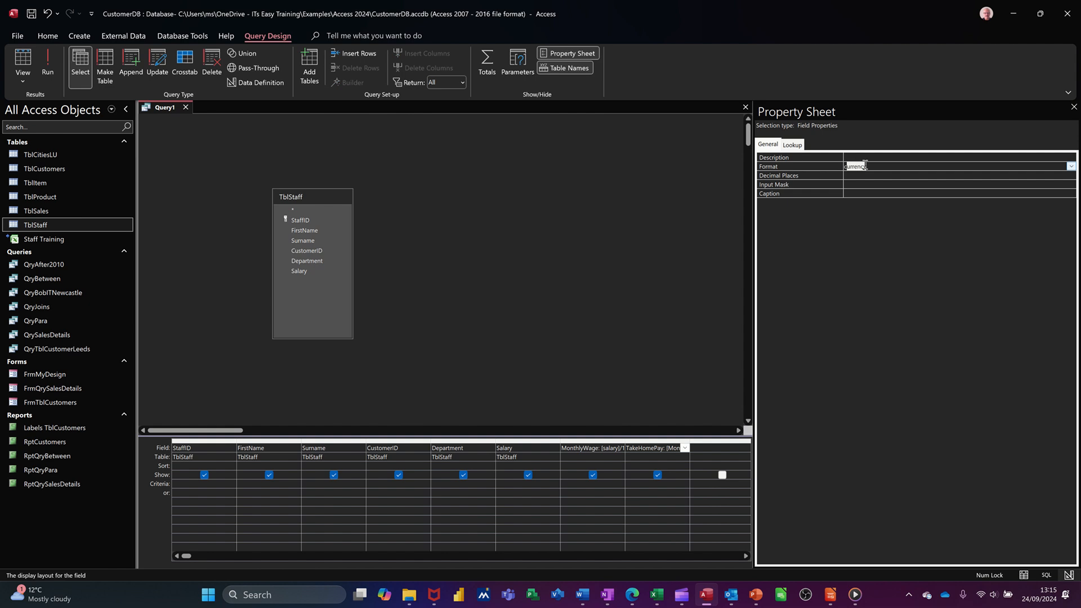
key("Return")
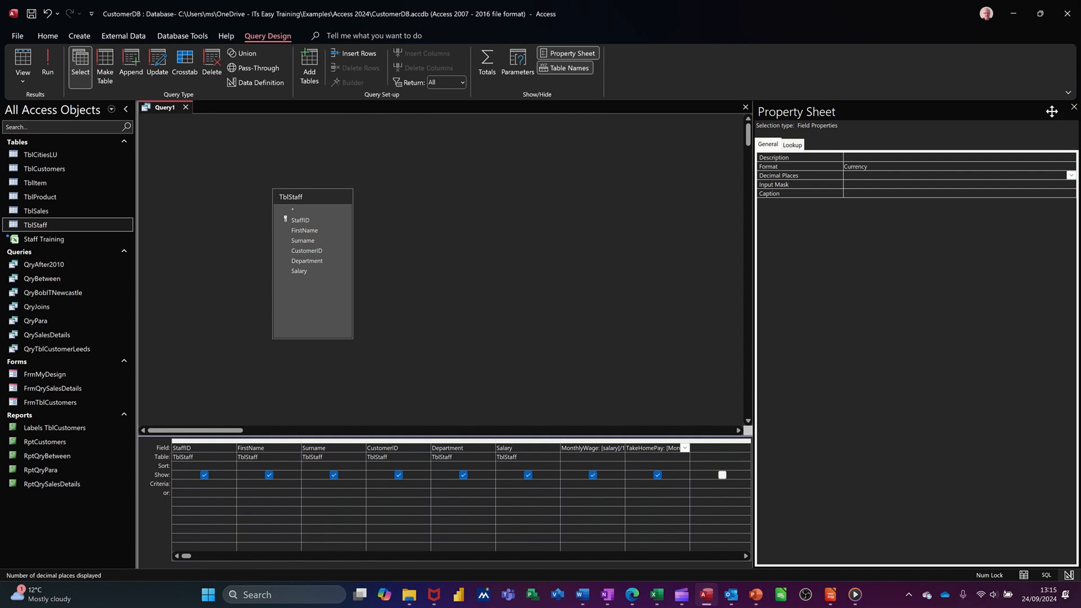
left_click(1074, 107)
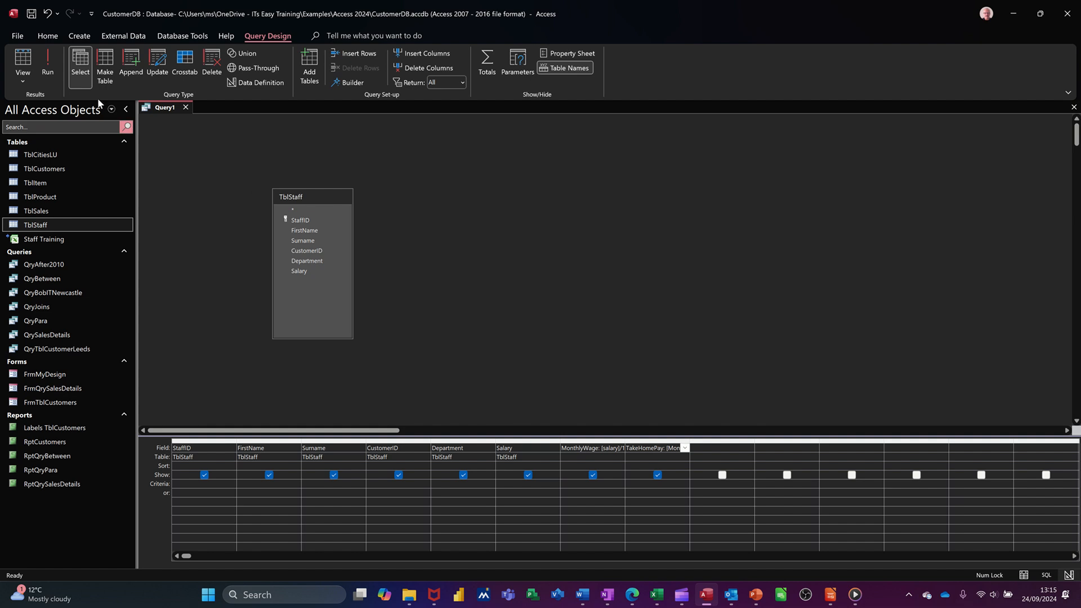
Run the query, save it under the name QryMonthlyWages and close it.
left_click(48, 63)
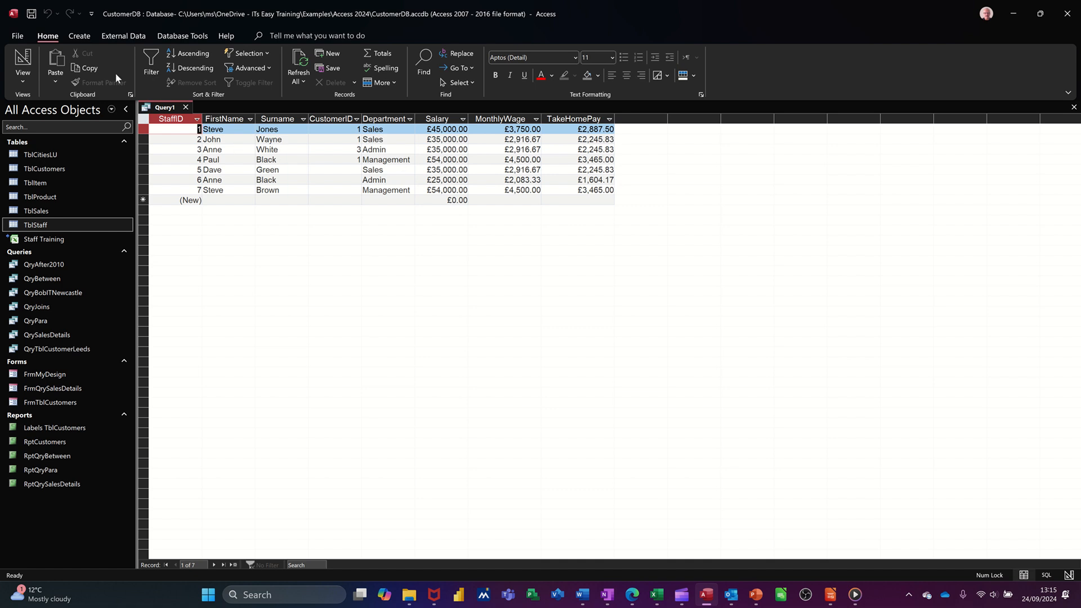
left_click(32, 14)
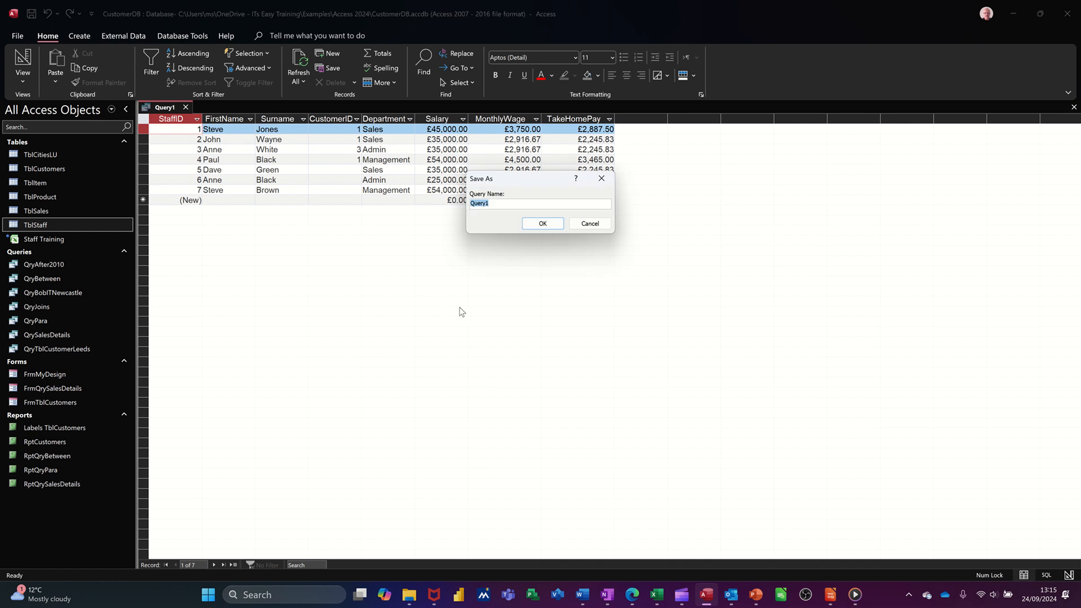
type("QryMonthlyWages")
key("Return")
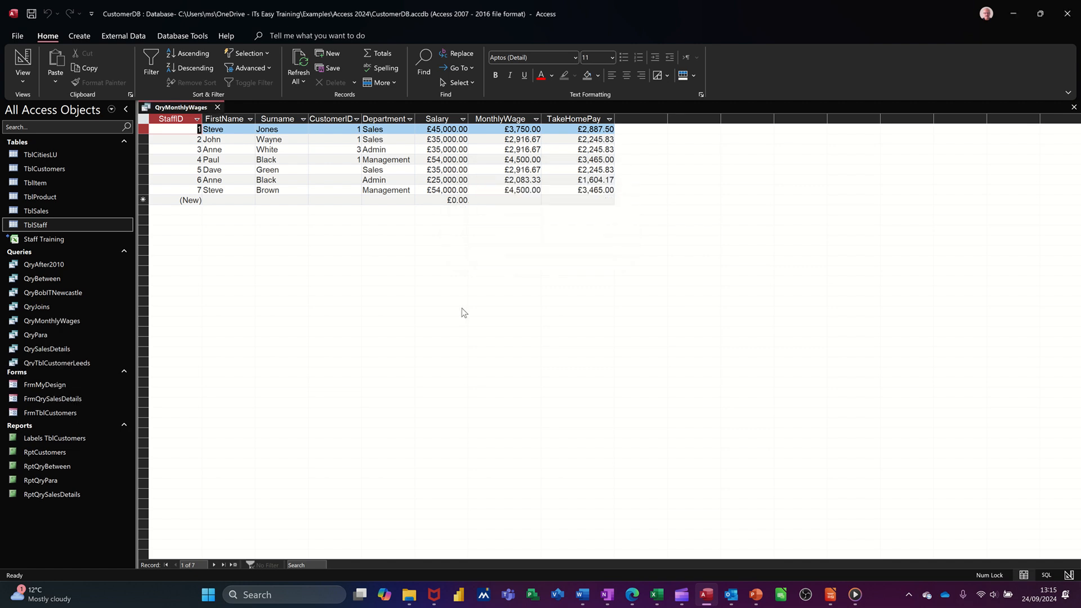
left_click(217, 108)
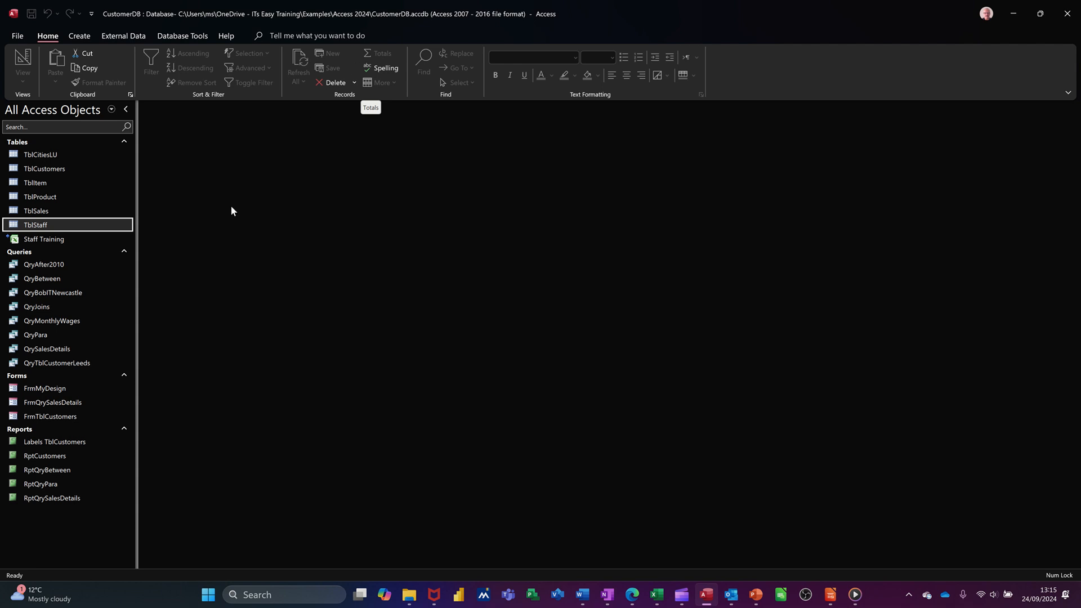
Create a new query design with the TblStaff table and enlarge its field list to show all fields.
left_click(80, 37)
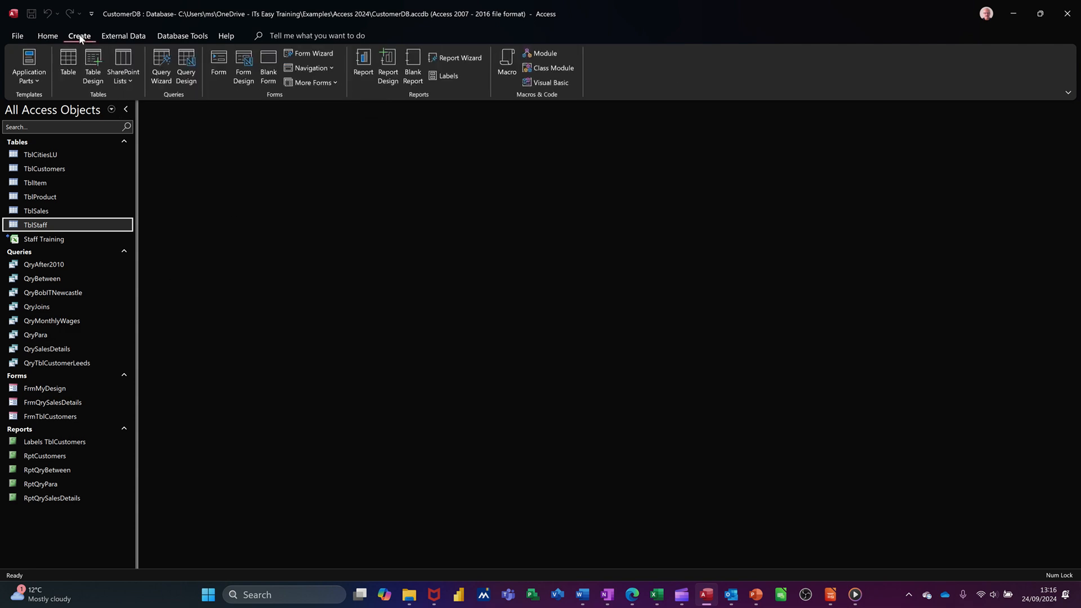
left_click(185, 71)
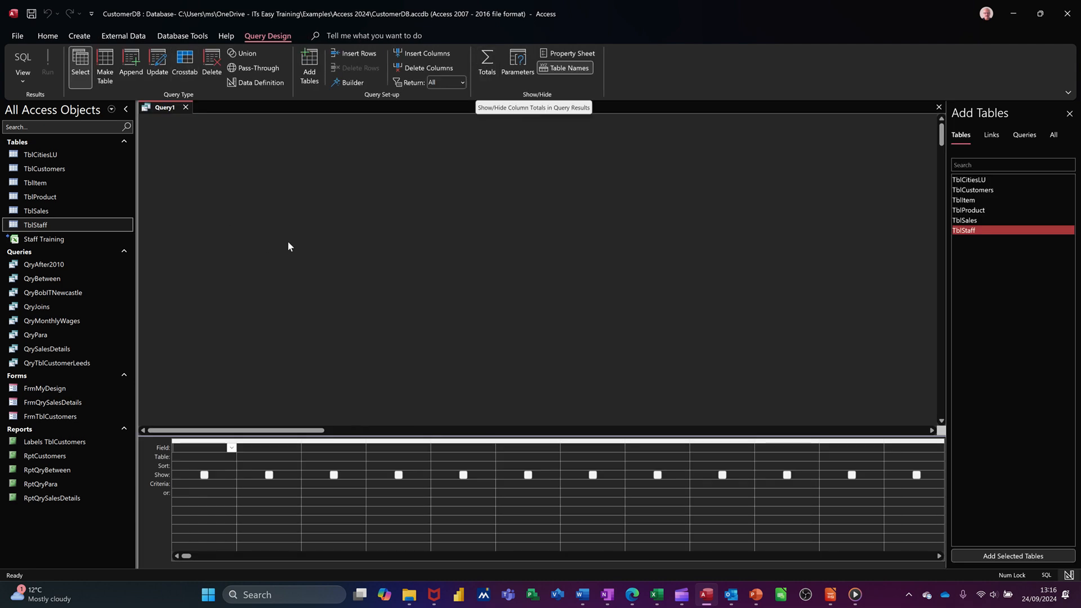
left_click_drag(65, 224, 291, 224)
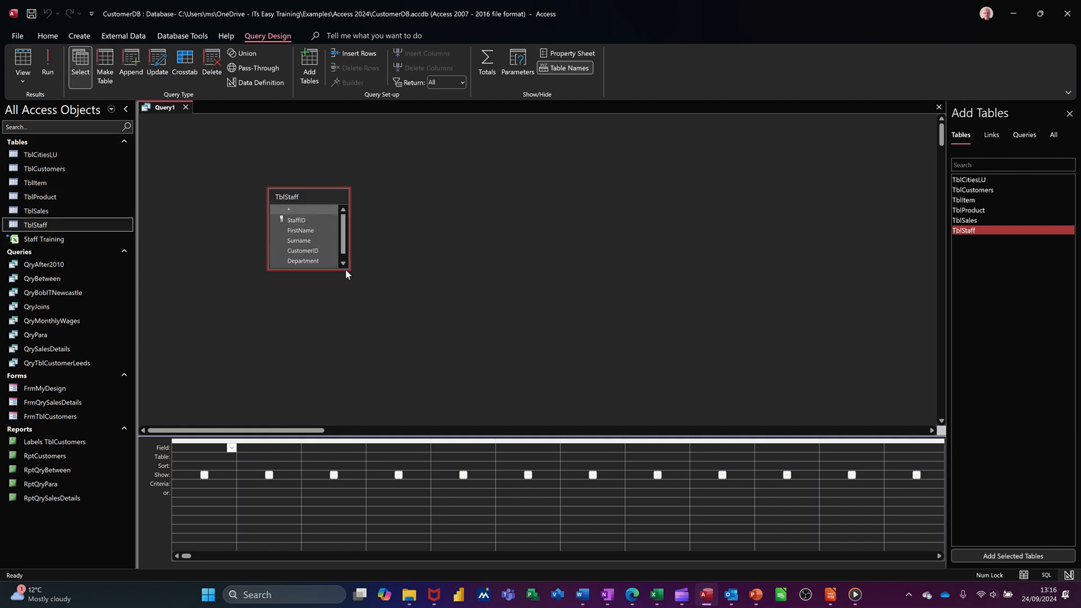
left_click_drag(346, 270, 365, 332)
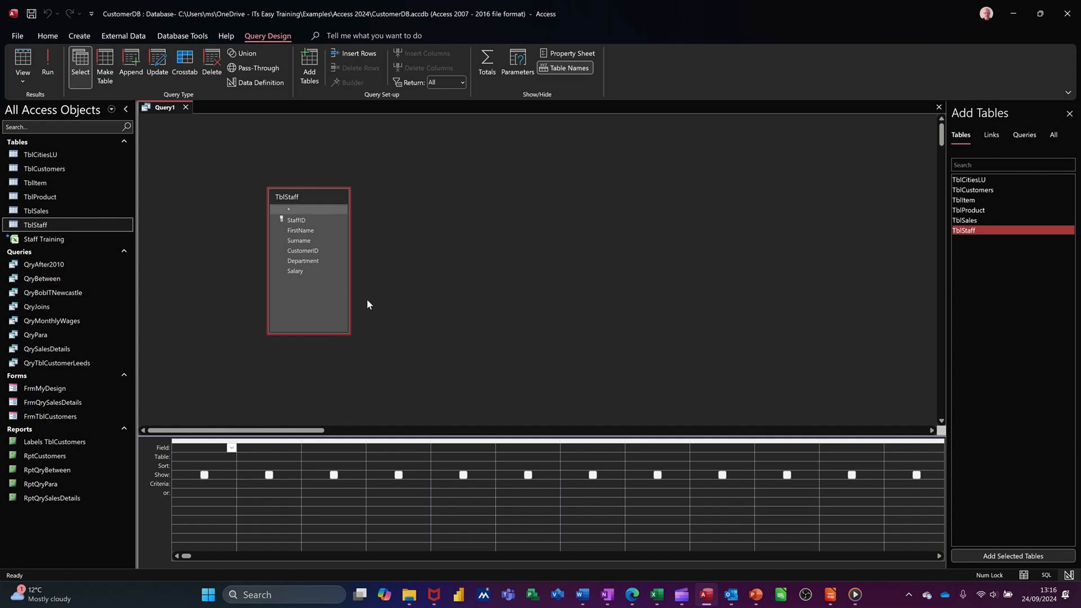
Add Department once, Salary three times and Surname once from TblStaff to the query grid, in that order.
double_click(307, 261)
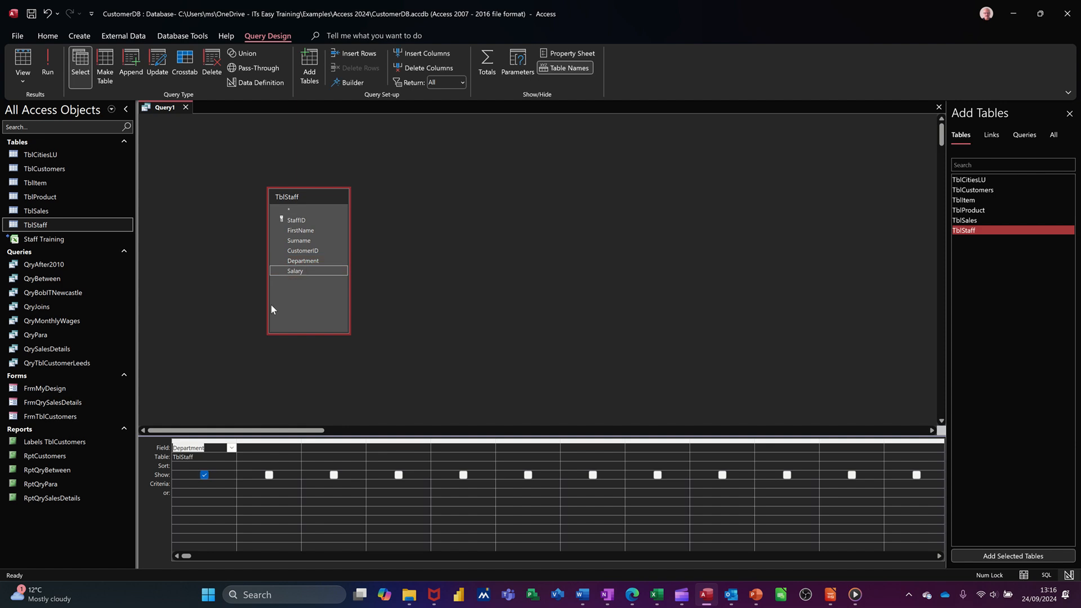
double_click(295, 271)
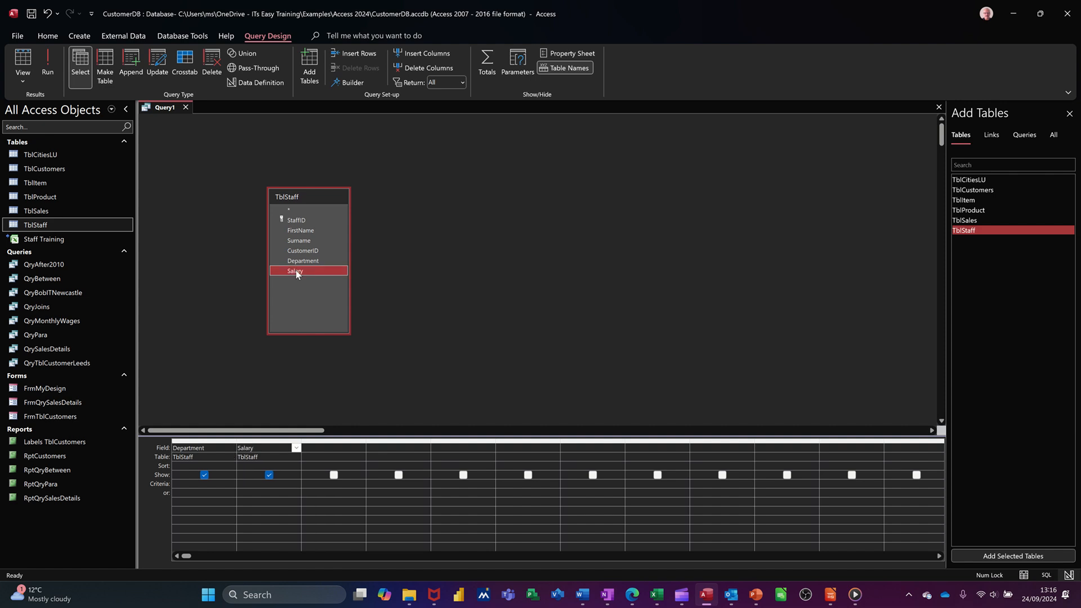
double_click(296, 270)
double_click(295, 270)
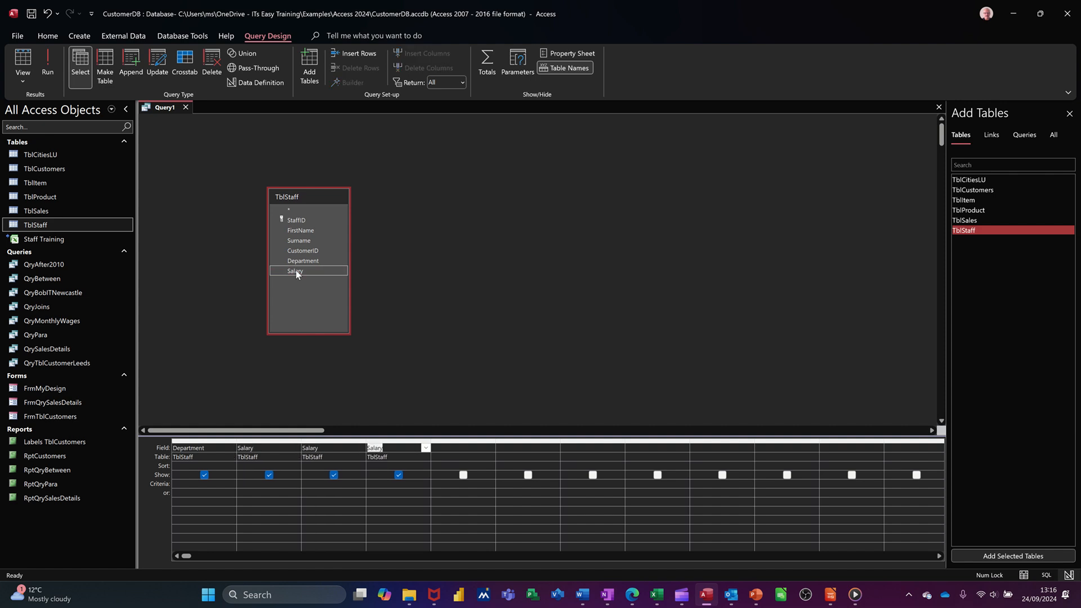
double_click(299, 241)
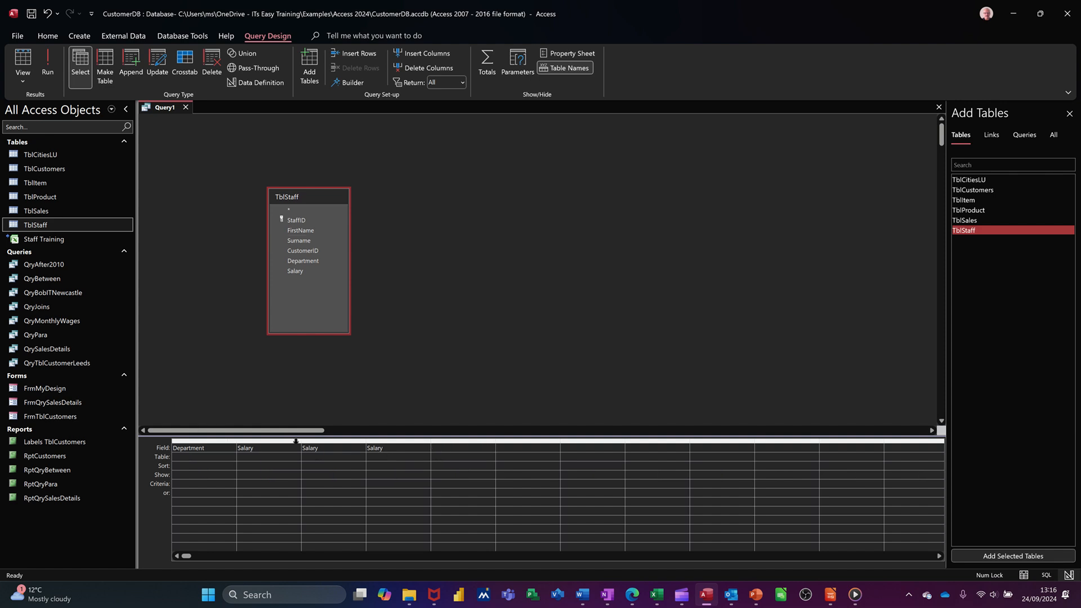
Turn on totals for the query and set the first Salary column to Sum and the second to Avg.
left_click(488, 65)
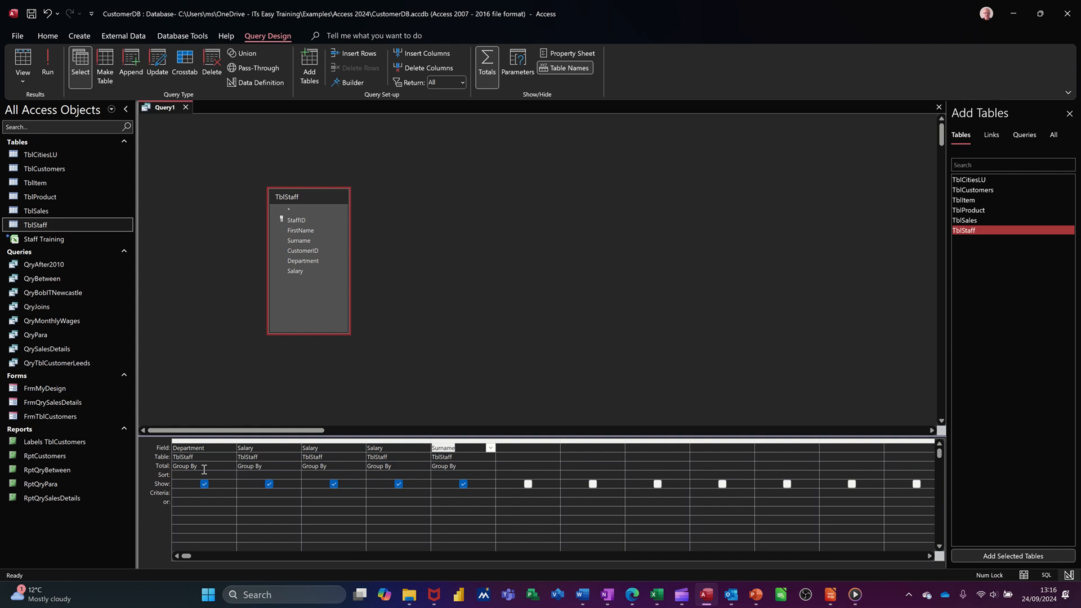
left_click(290, 469)
left_click(296, 467)
left_click(245, 483)
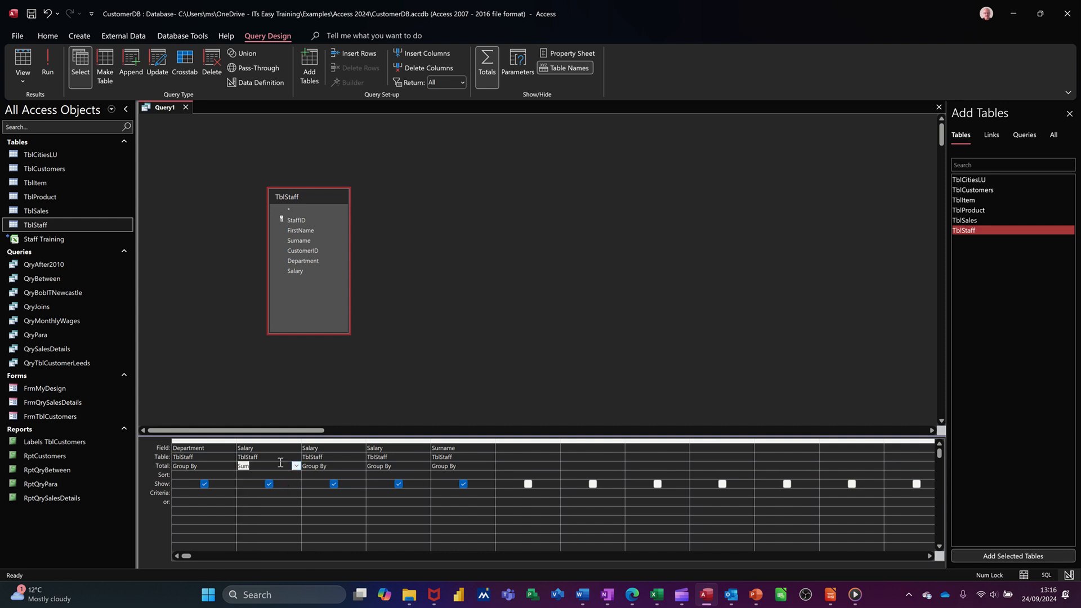
left_click(349, 467)
left_click(361, 467)
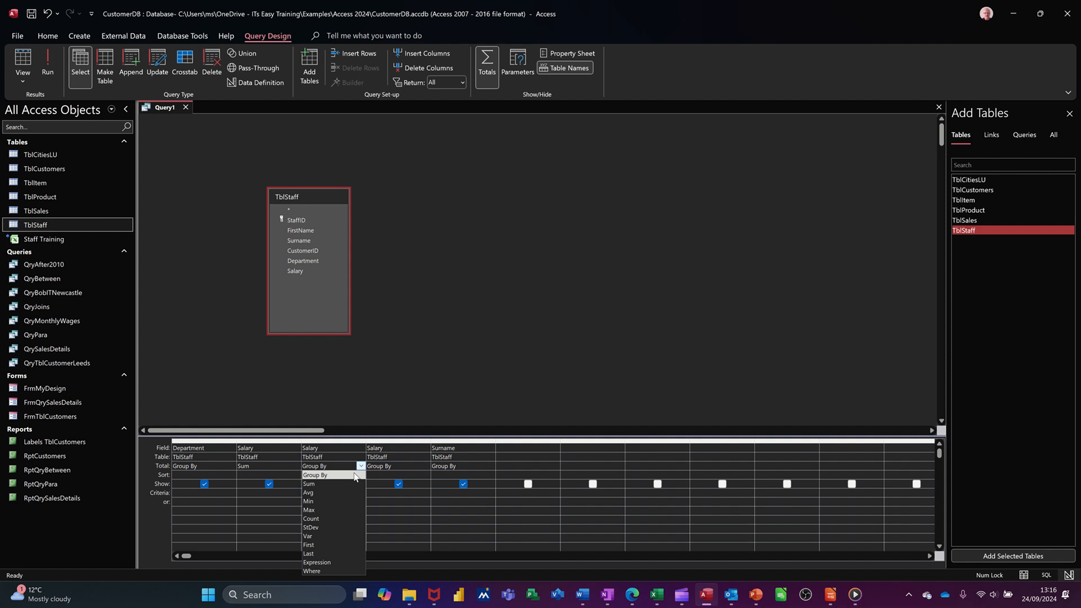
left_click(345, 494)
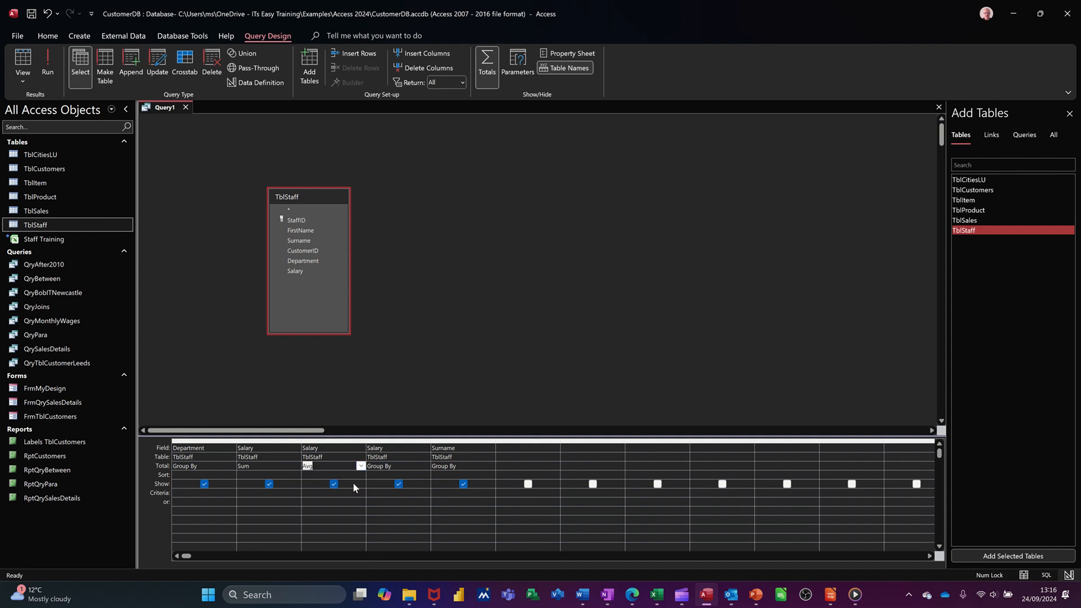
Set the third Salary column's total to Max and the Surname column's to Count, and run the query.
left_click(411, 469)
left_click(425, 466)
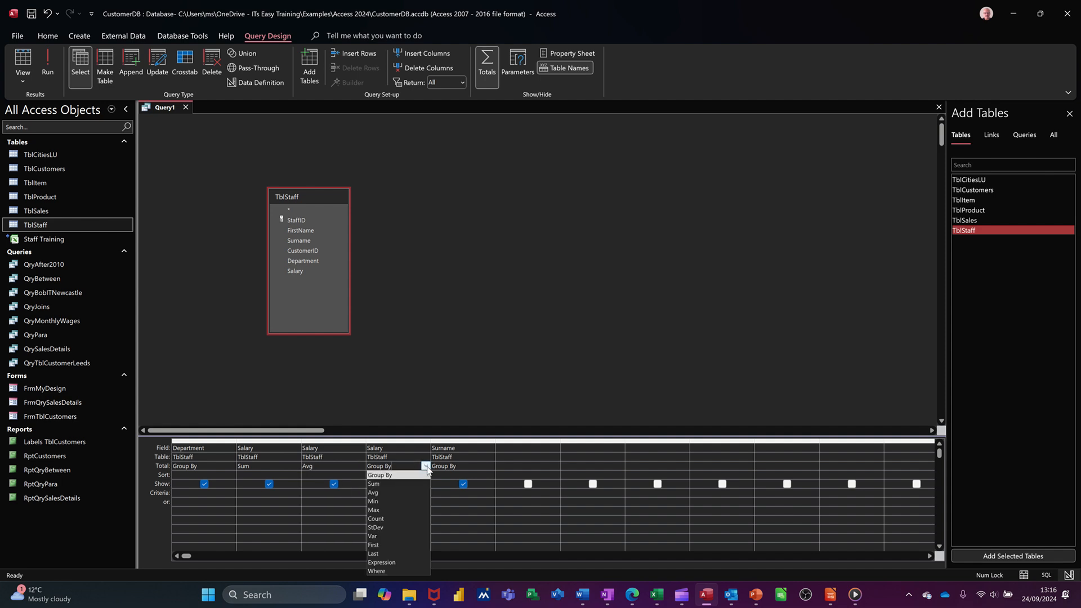
left_click(404, 510)
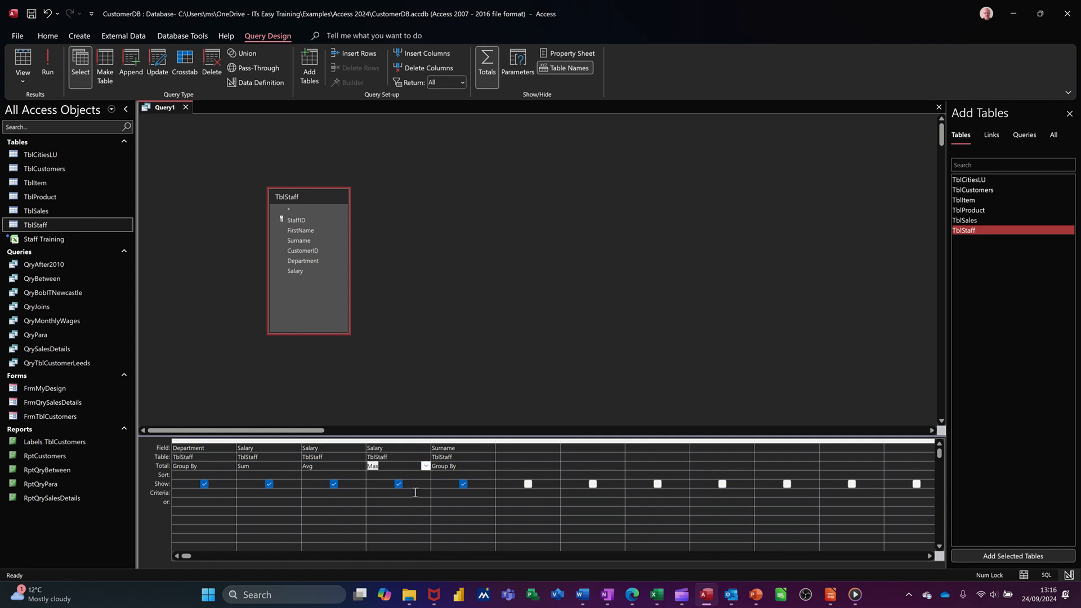
left_click(473, 466)
left_click(490, 467)
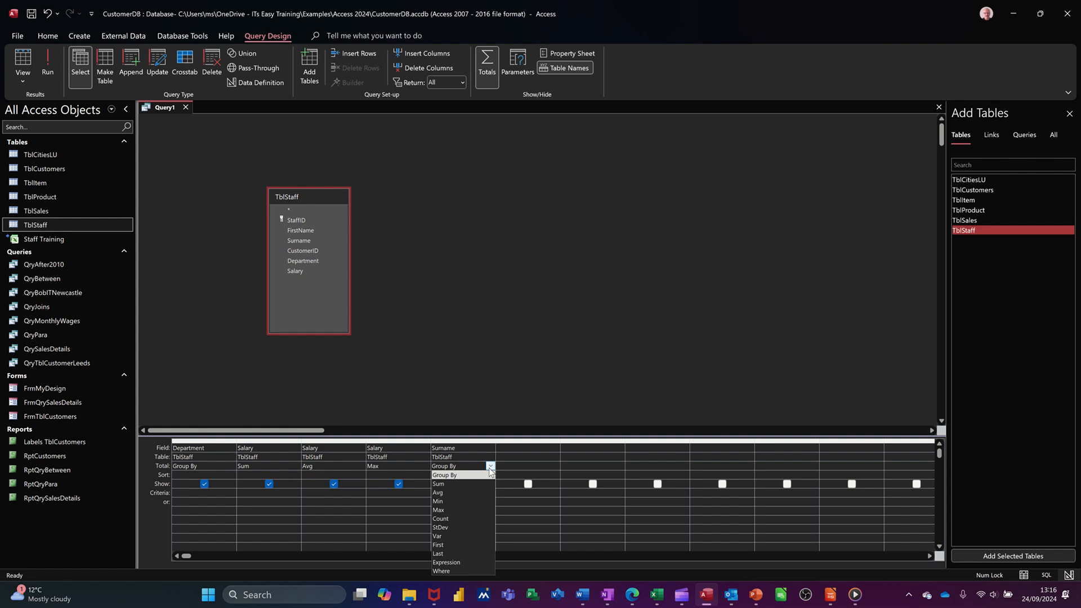
left_click(468, 518)
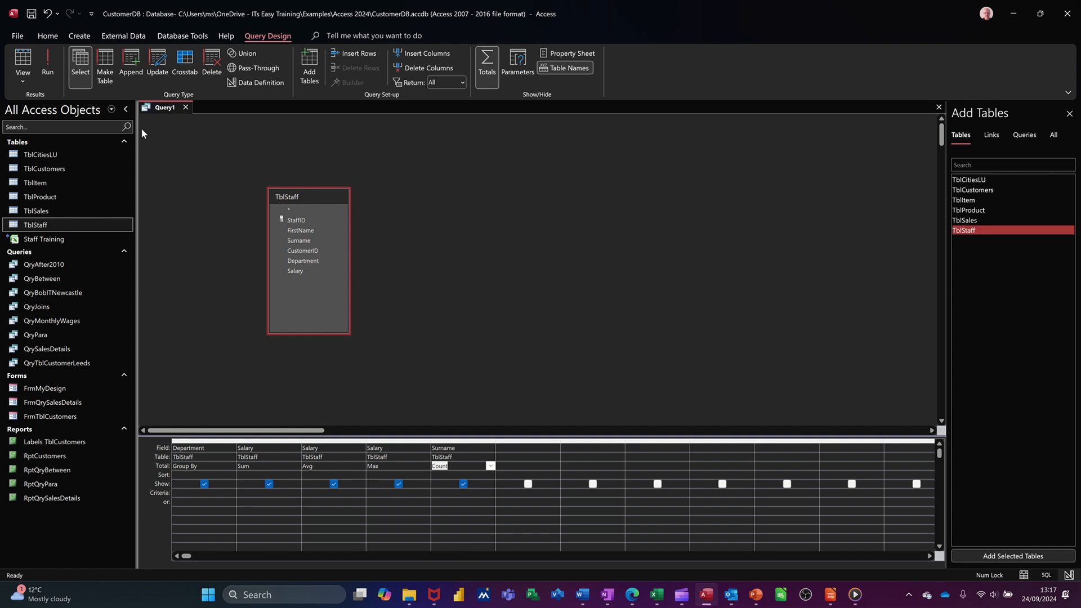
left_click(48, 68)
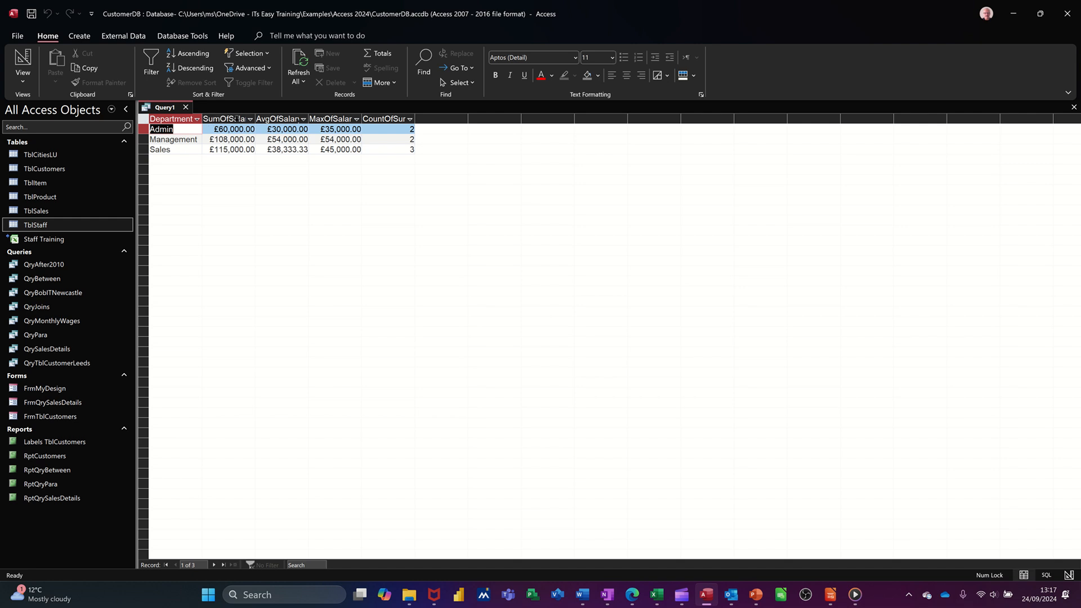
In the query design, give the three Salary columns the aliases Total, Average and Max, in that order.
left_click(22, 62)
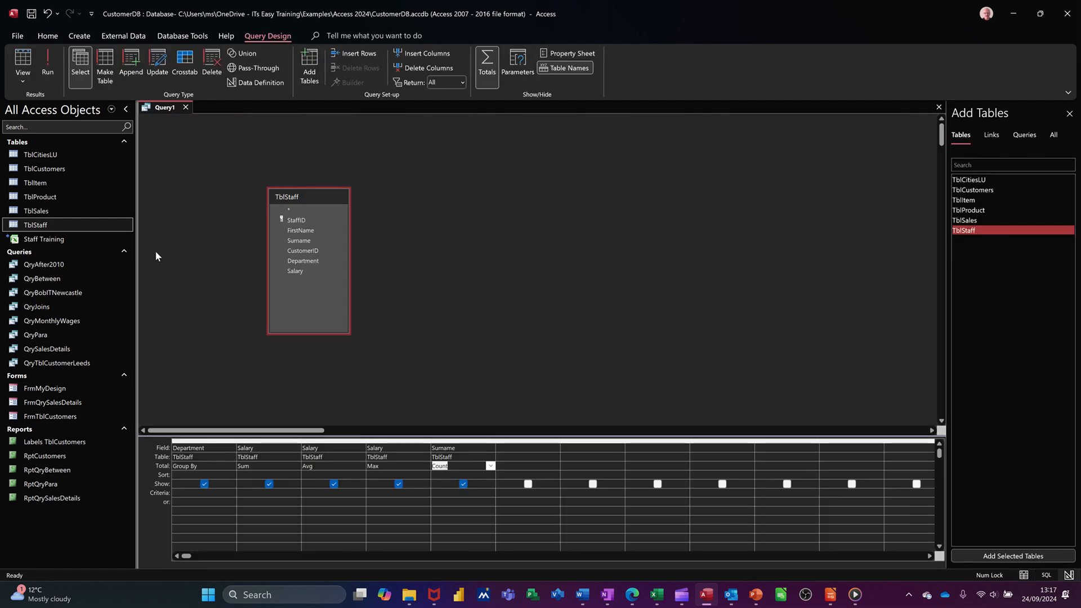
left_click(239, 449)
type("T")
type("otal")
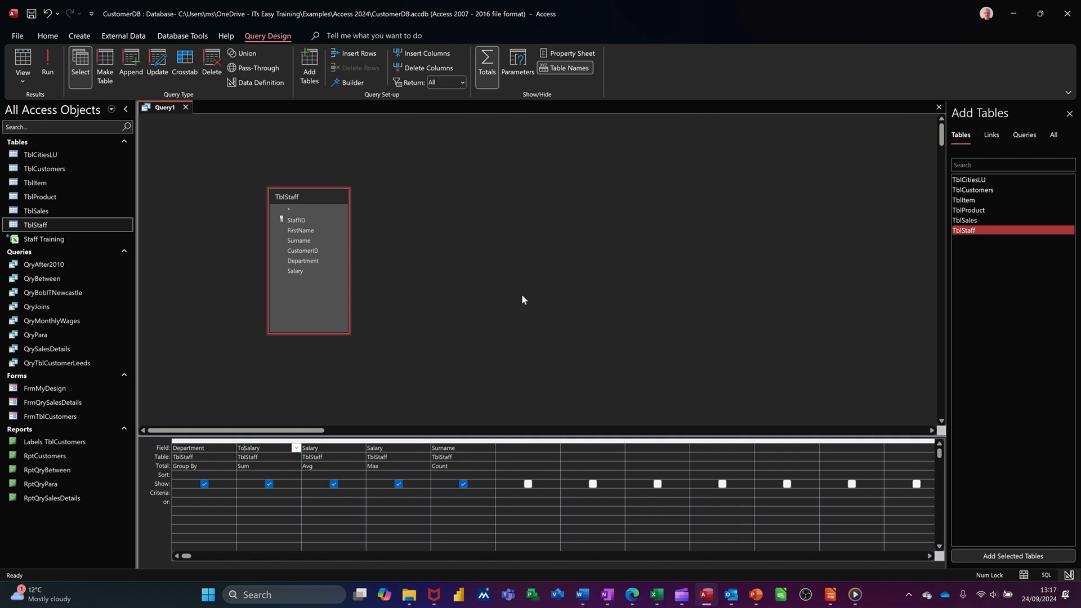
type(":")
left_click(304, 449)
type("A")
type("age:")
left_click(378, 448)
type("Max:")
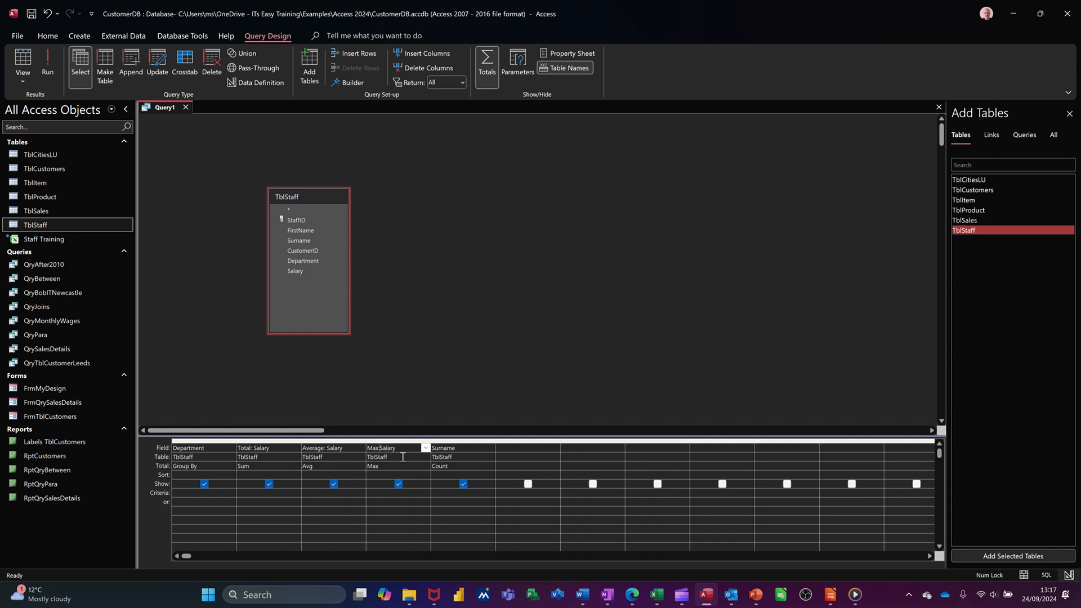
left_click(426, 457)
Give the Surname count column the alias Personnel and run the query.
left_click(434, 448)
type("Coun")
key("BackSpace")
key("BackSpace")
key("BackSpace")
key("BackSpace")
type("Personnel:")
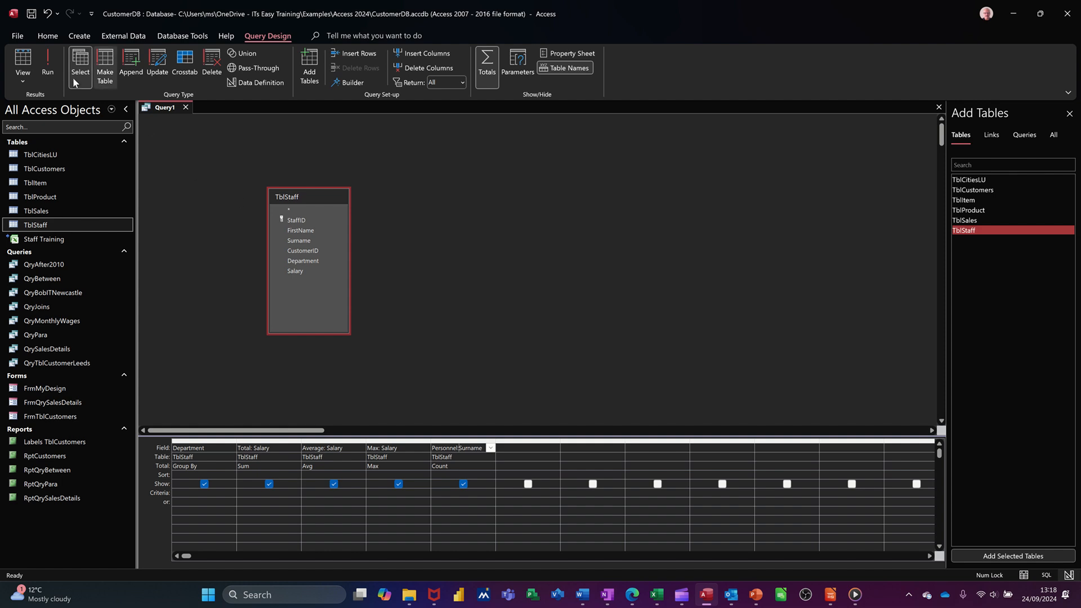
left_click(48, 62)
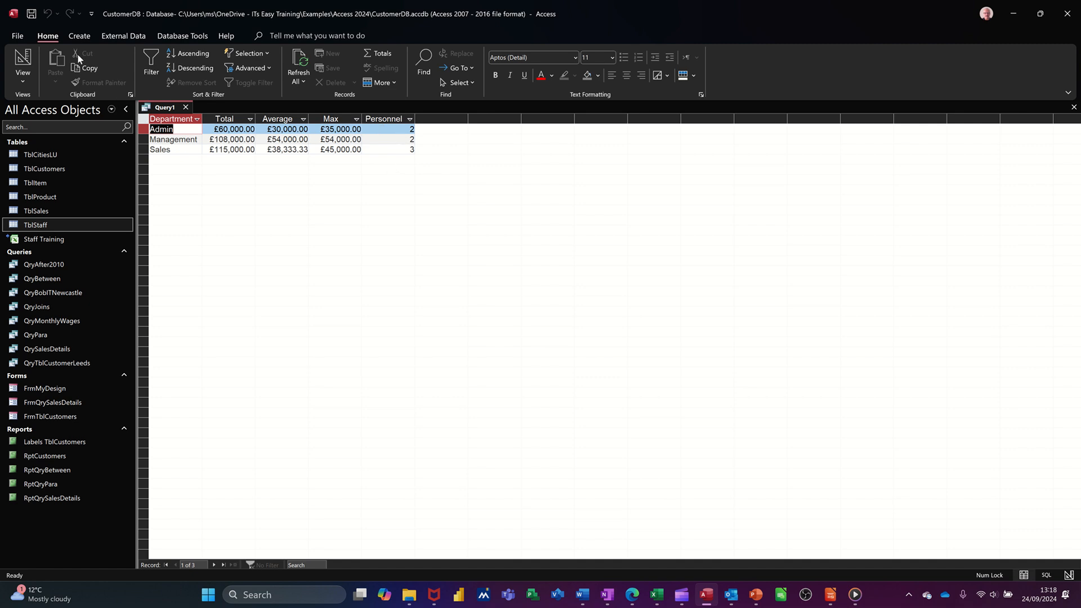
Save the query as QryDepartmentalTotals and close it.
left_click(31, 14)
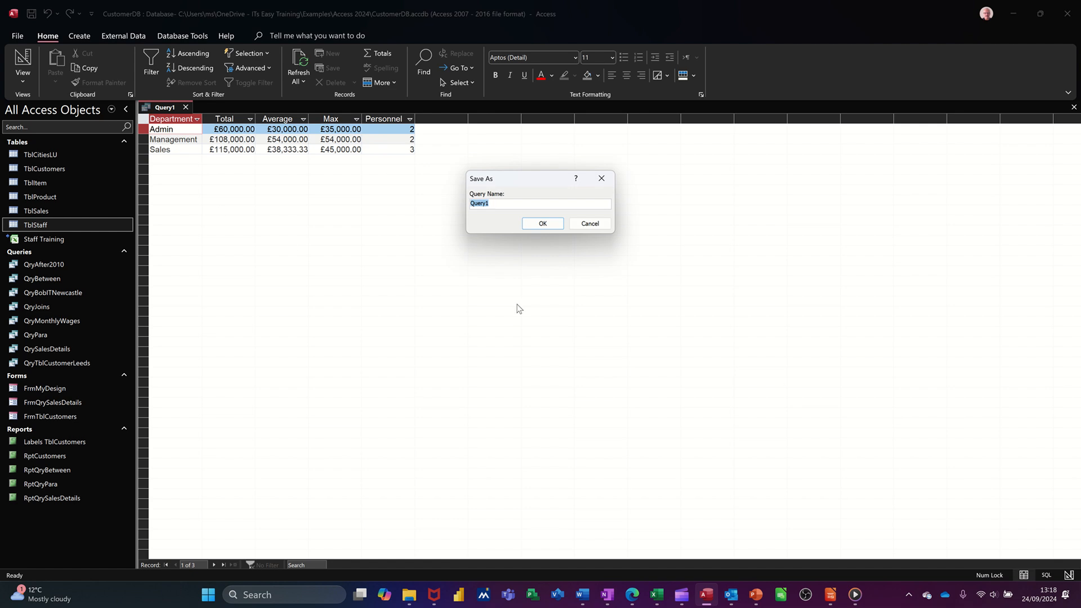
type("QryDepartmentalTotals")
left_click(542, 223)
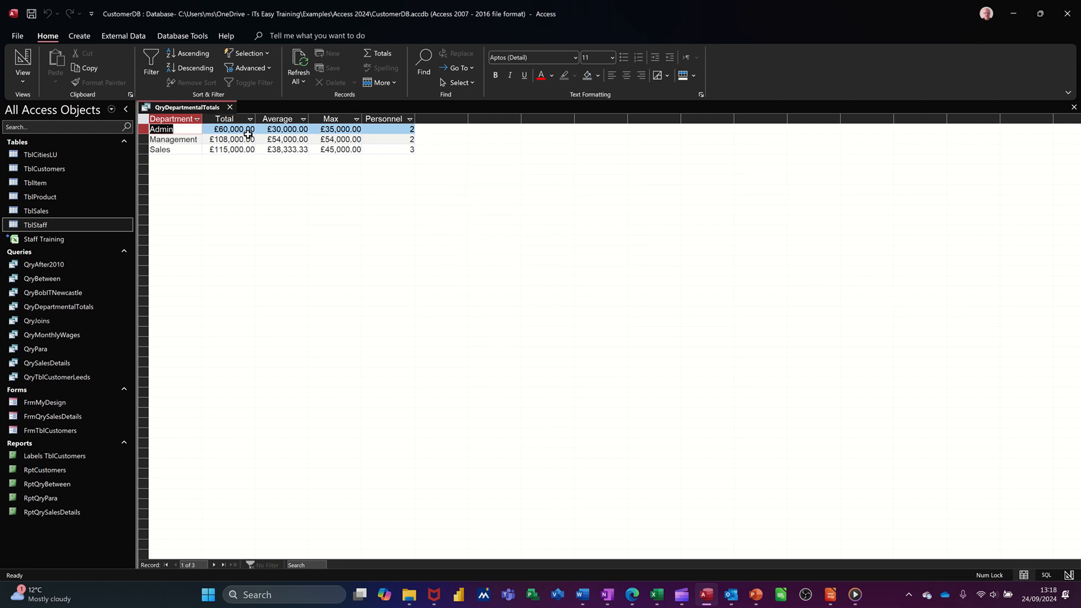
left_click(231, 107)
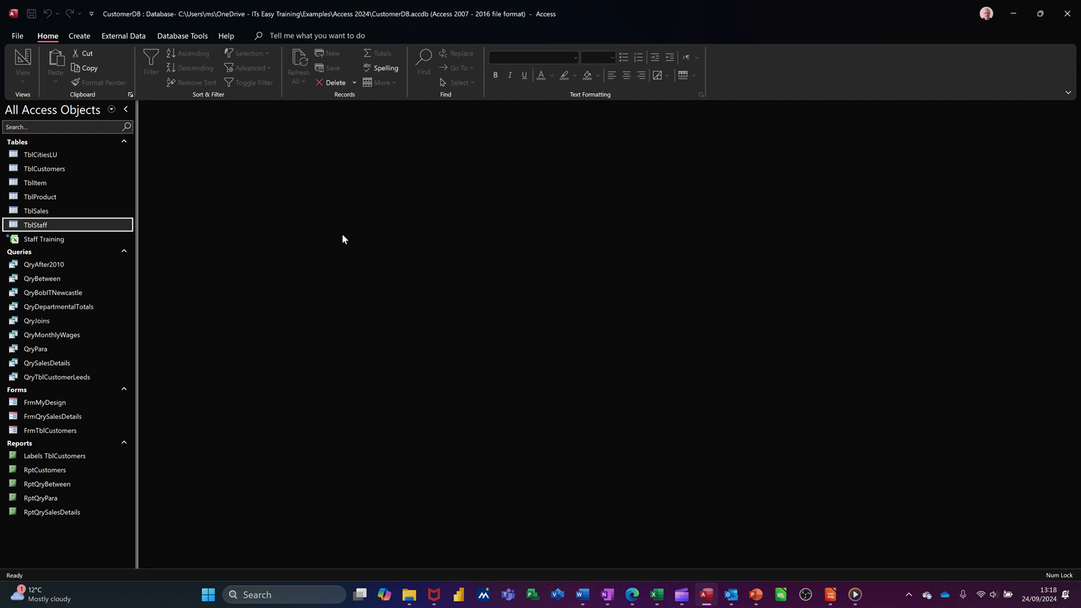